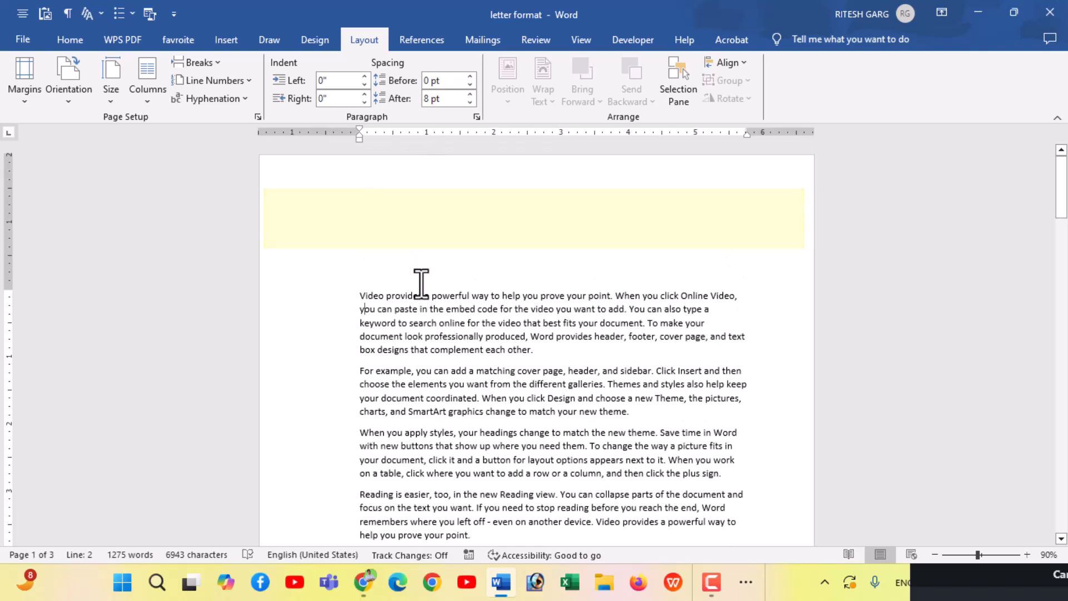
# Step: Examine the margins around the document's text and the available margin presets
pyautogui.scroll(-2, 254, 295)
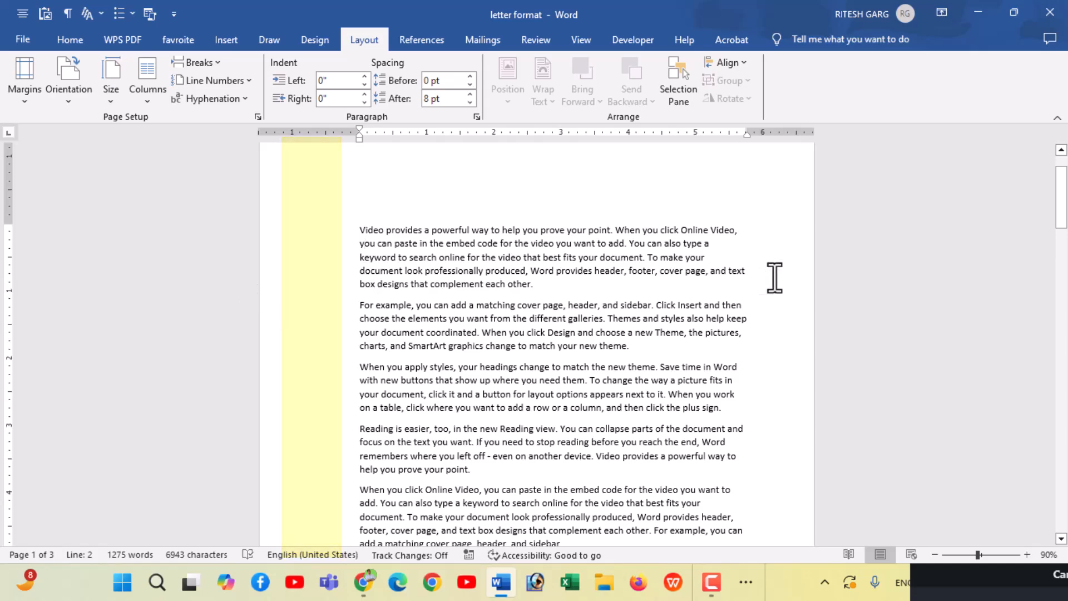
pyautogui.scroll(-10, 596, 353)
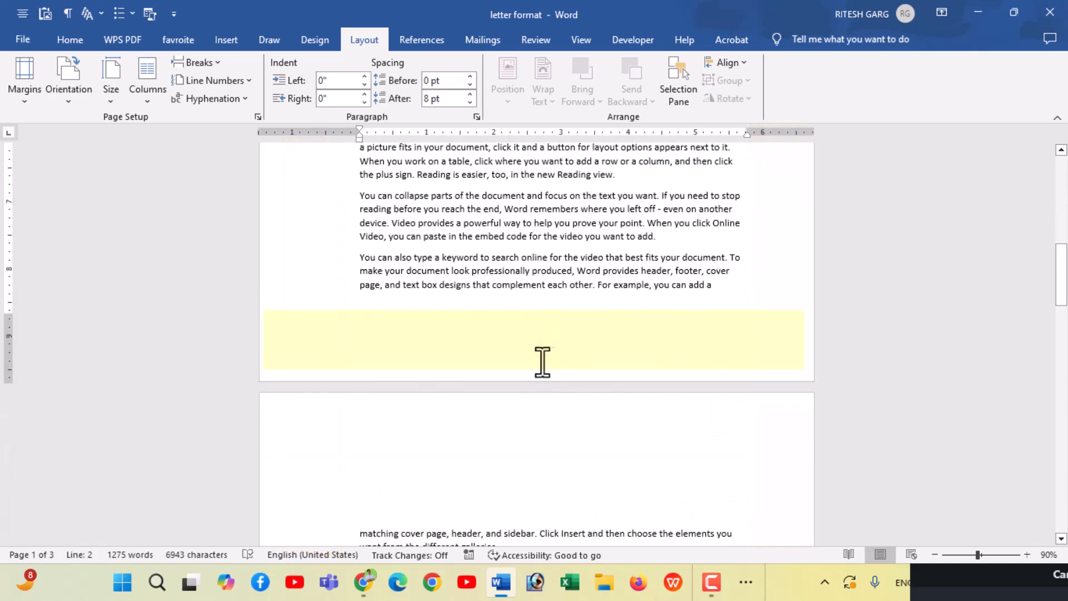
pyautogui.scroll(8, 539, 364)
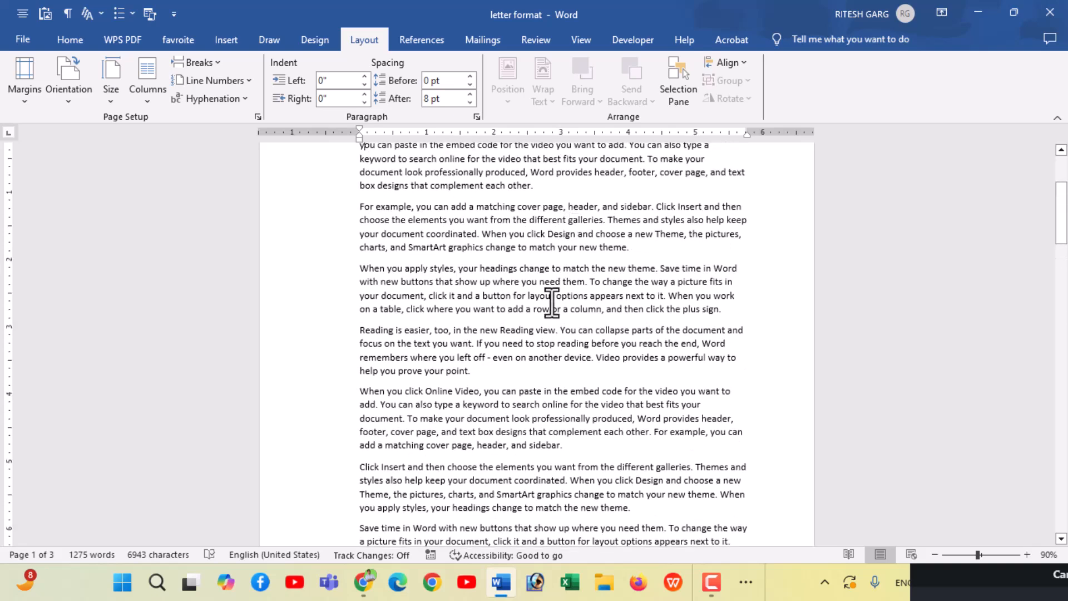
pyautogui.scroll(2, 554, 299)
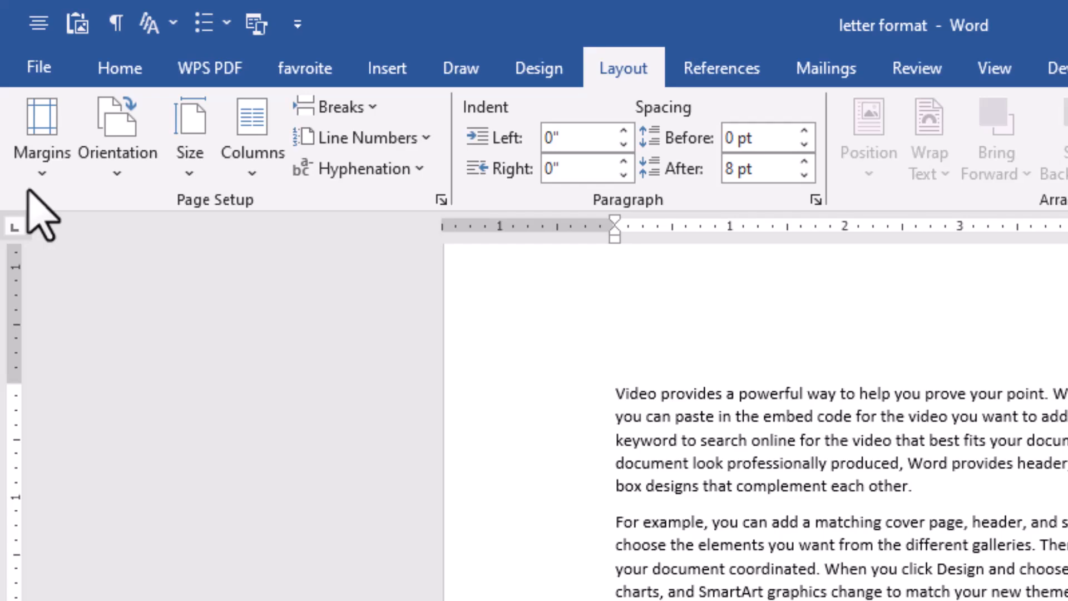
pyautogui.click(41, 179)
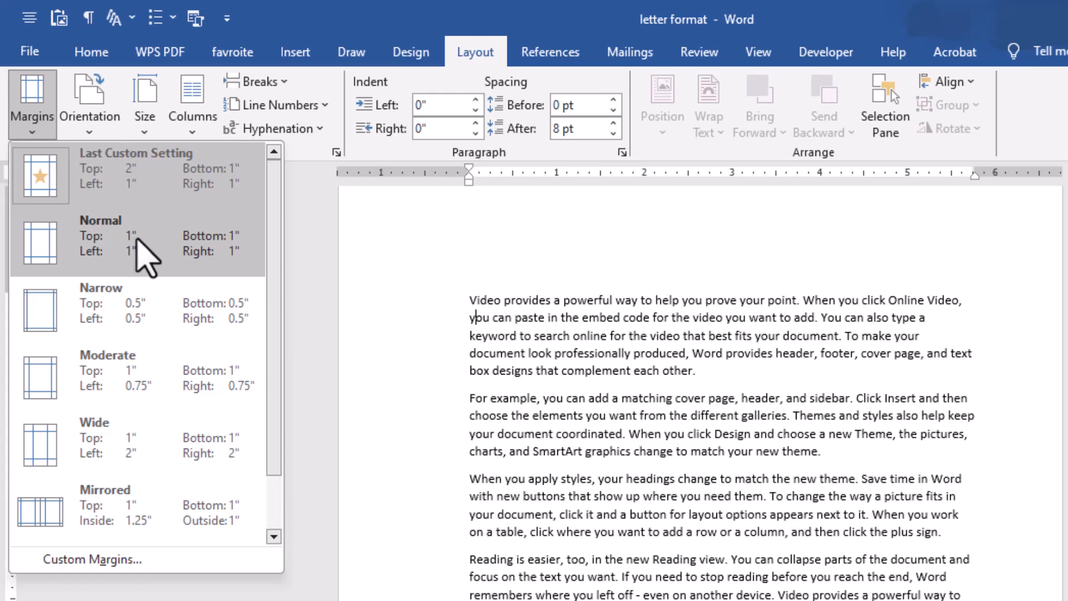
pyautogui.click(601, 304)
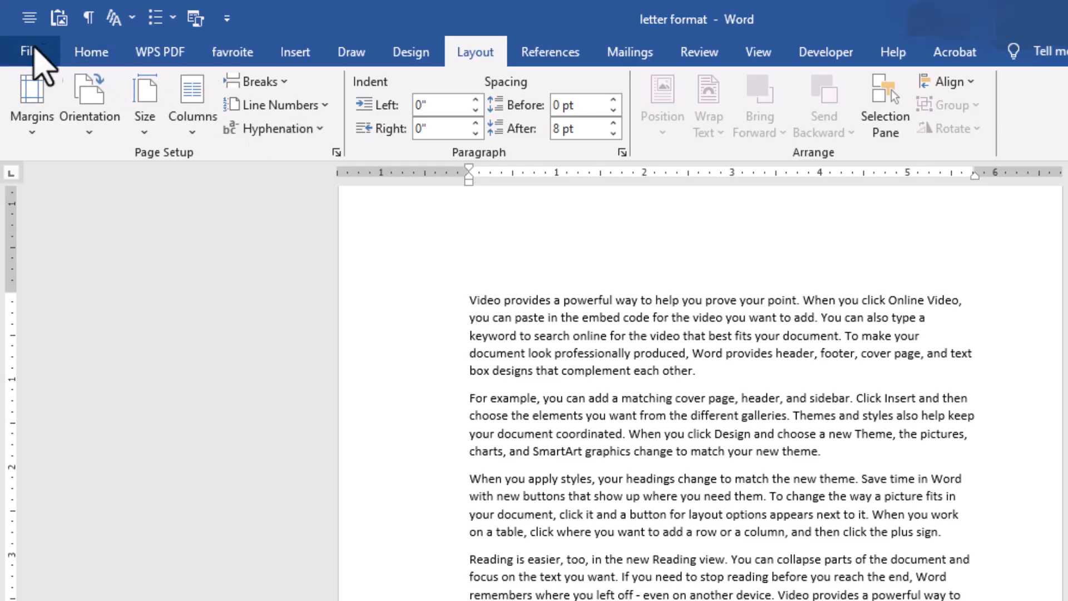
# Step: Set the measurement units to Inches in the advanced display options and apply the change
pyautogui.click(29, 54)
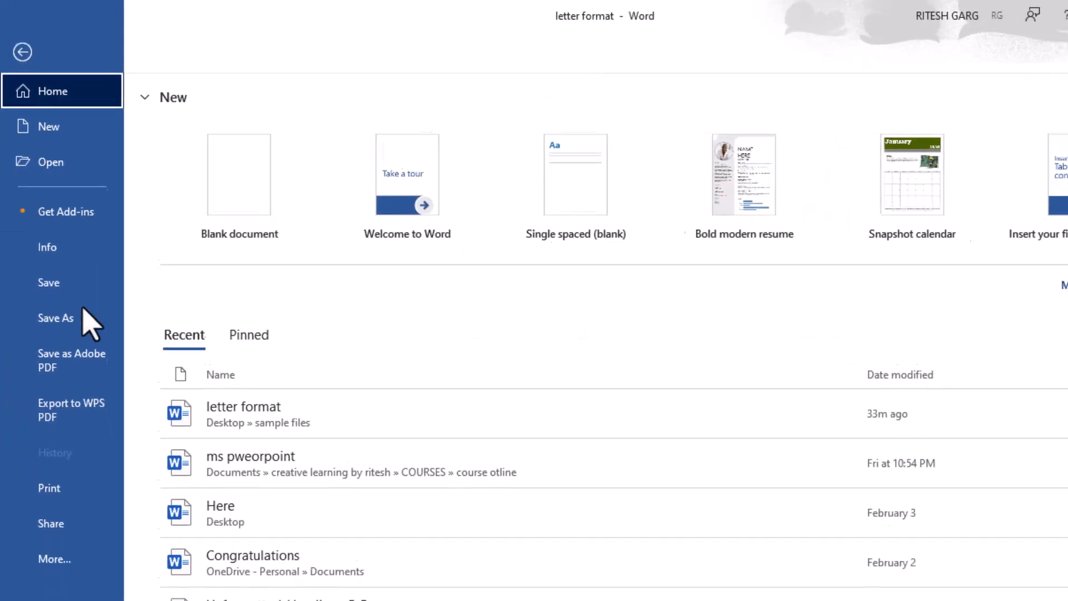
pyautogui.click(66, 565)
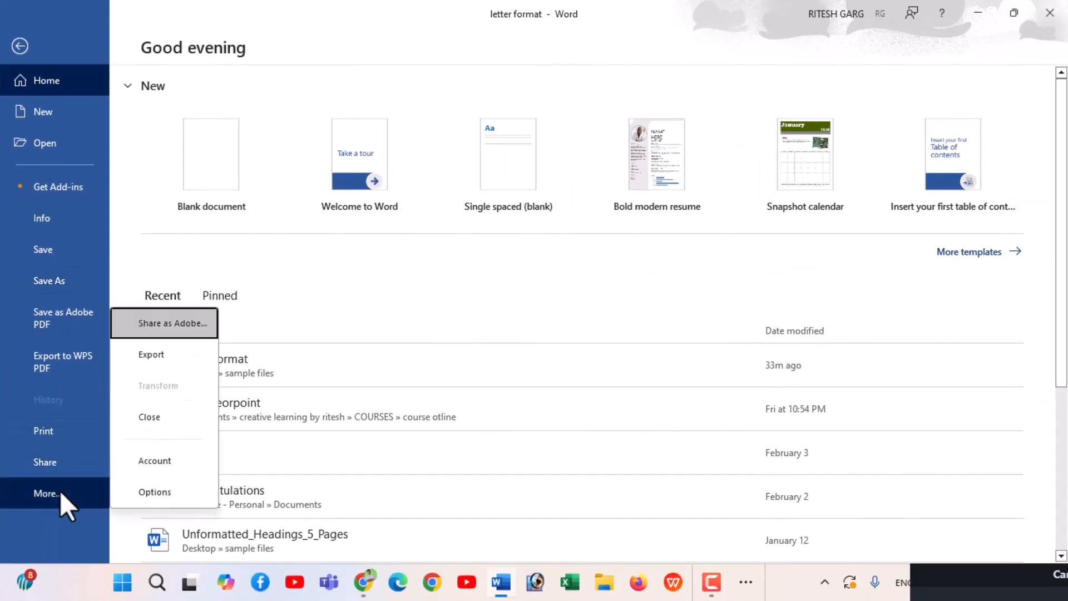
pyautogui.click(140, 491)
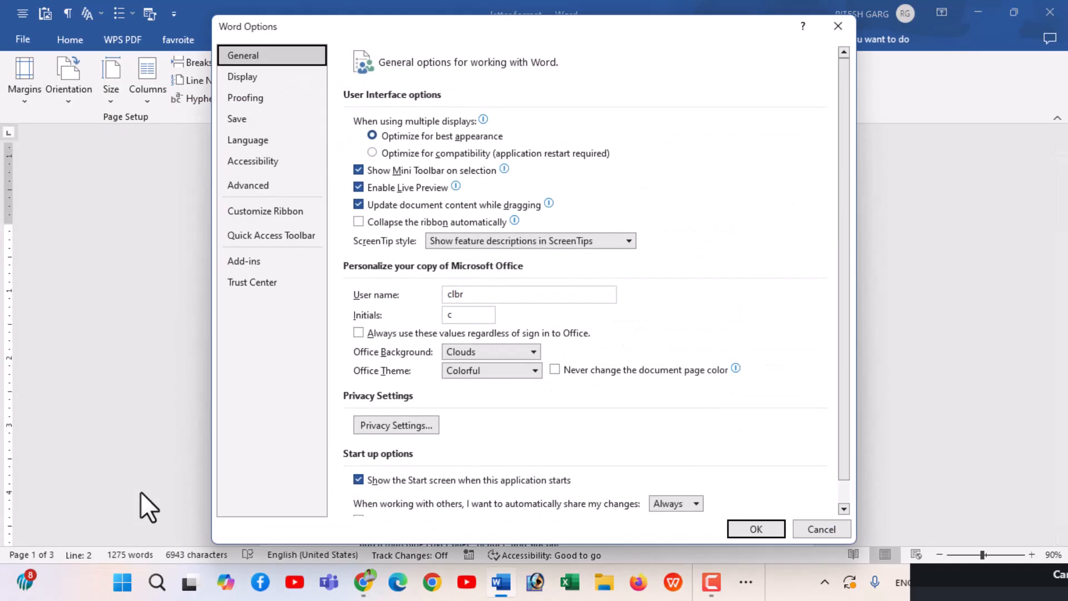
pyautogui.click(236, 184)
pyautogui.scroll(-5, 560, 286)
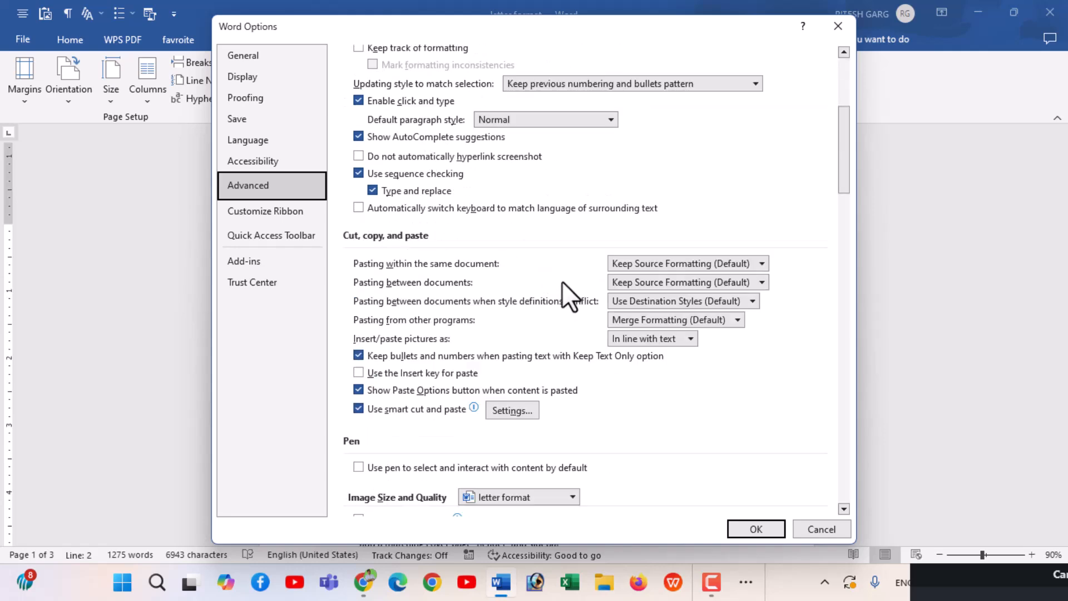
pyautogui.scroll(-5, 562, 283)
pyautogui.scroll(-10, 556, 288)
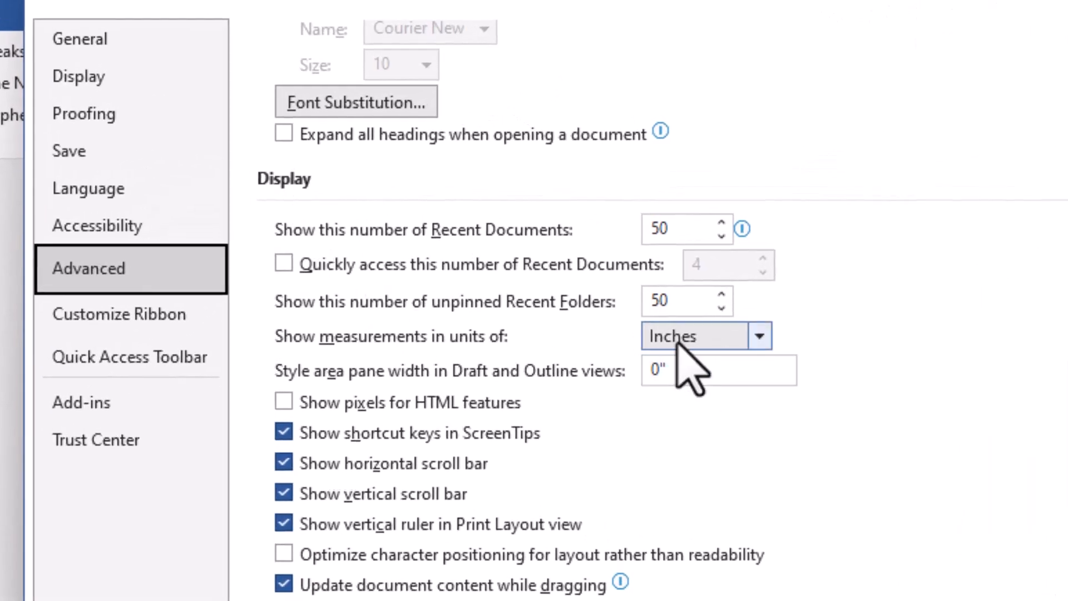
pyautogui.click(678, 341)
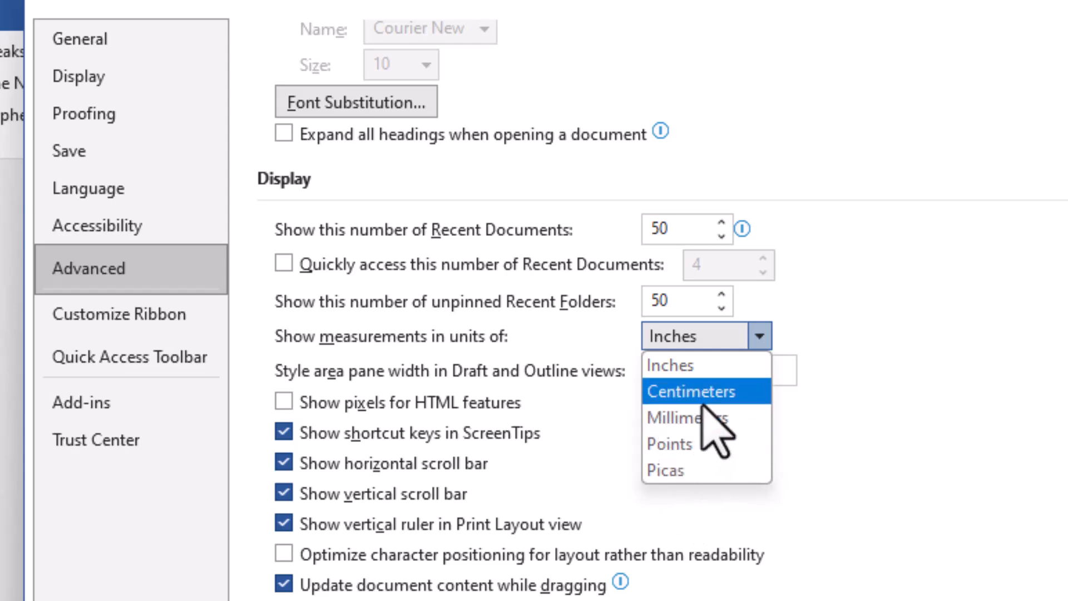
pyautogui.click(700, 373)
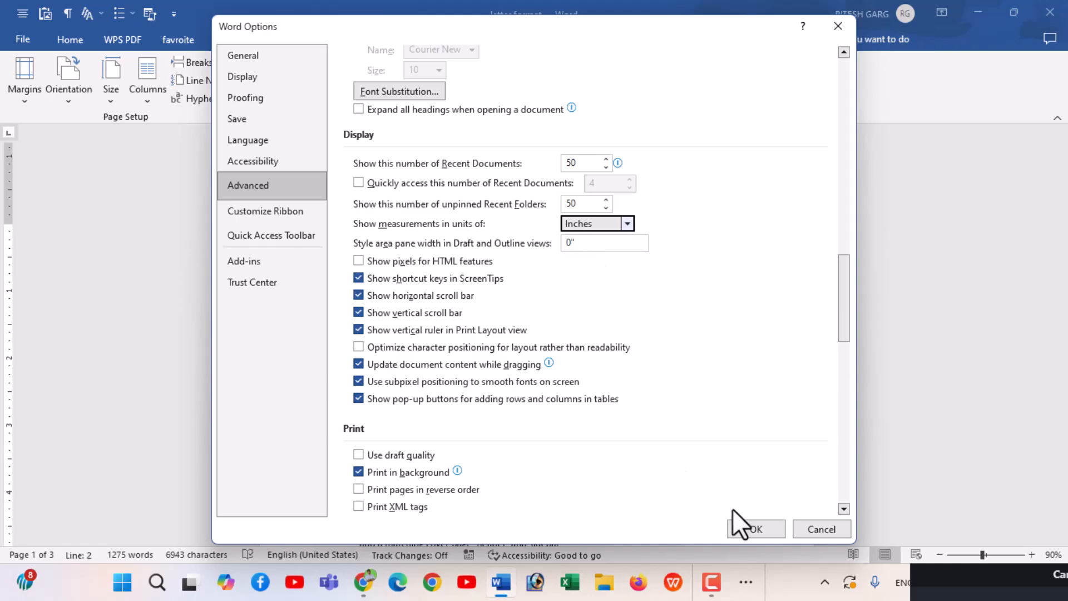
pyautogui.click(754, 531)
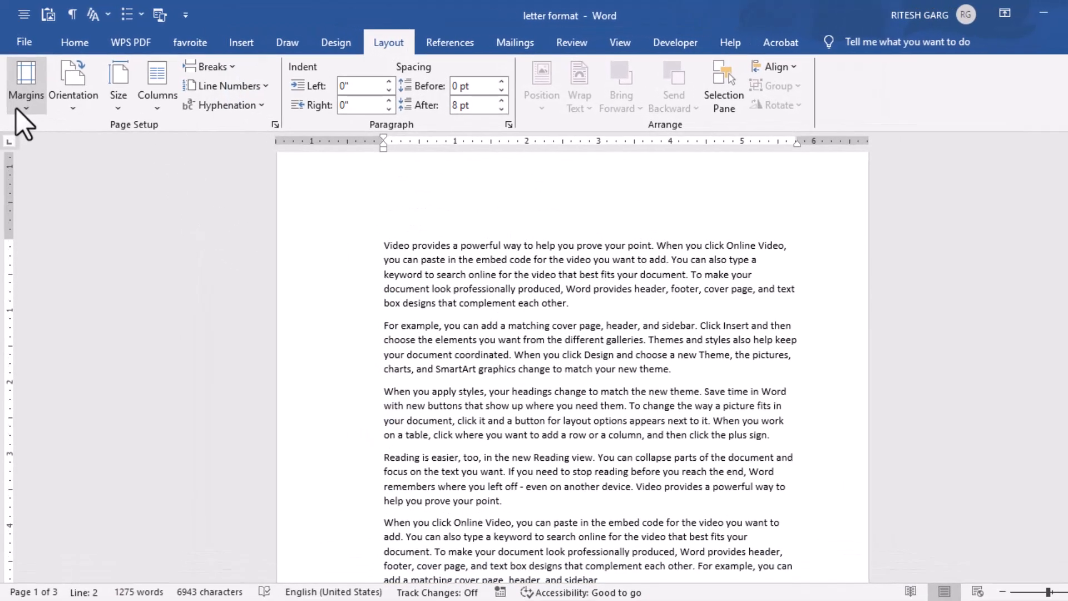
# Step: Apply the Normal margin preset, 1" on all sides, to the document and review its pages
pyautogui.click(17, 105)
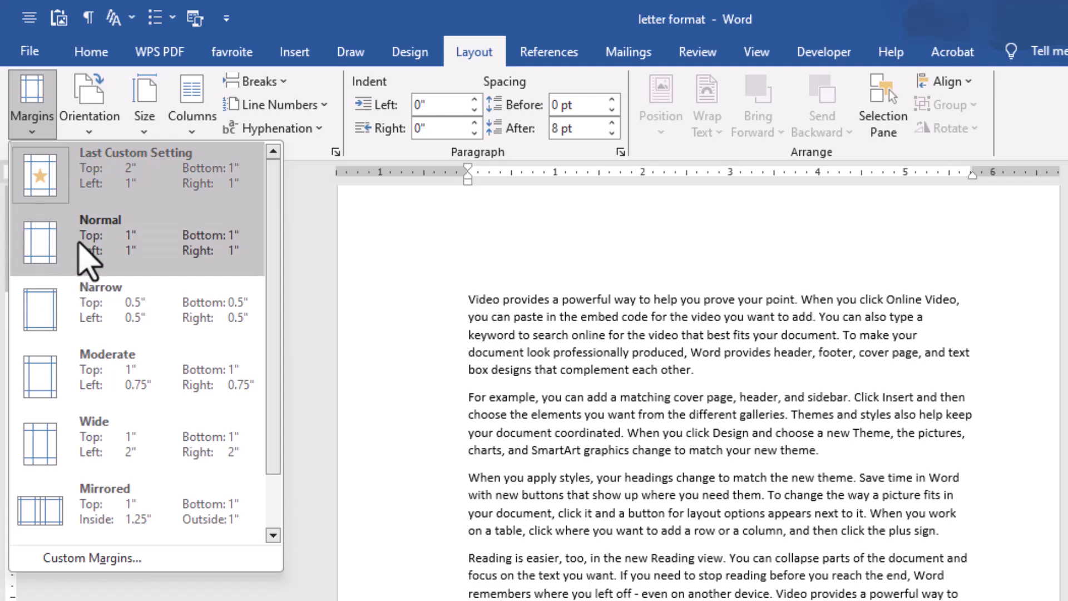
pyautogui.click(538, 307)
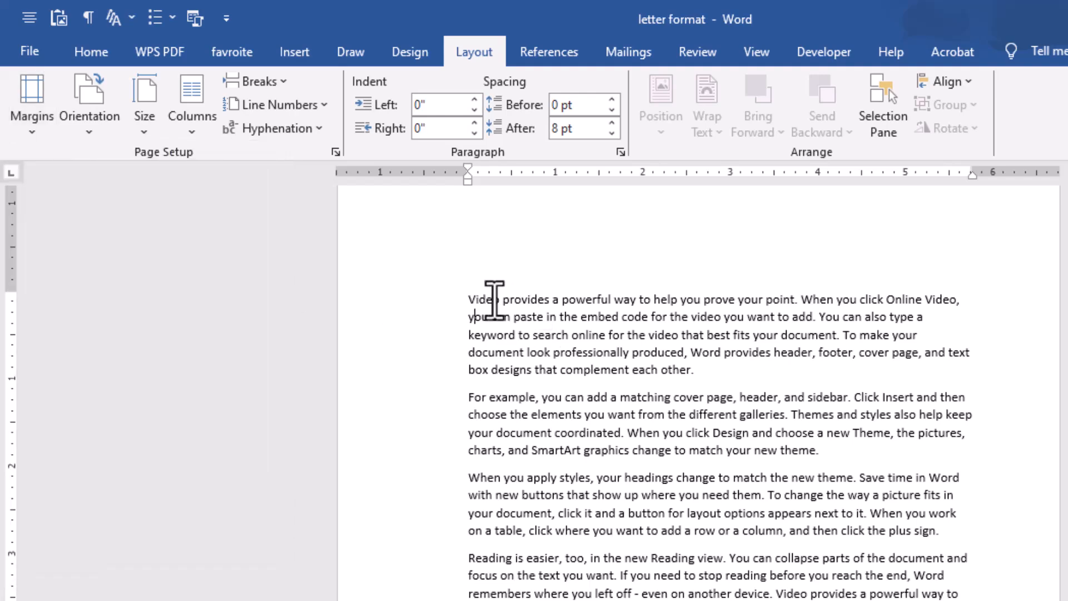
pyautogui.scroll(-10, 523, 295)
pyautogui.scroll(8, 553, 310)
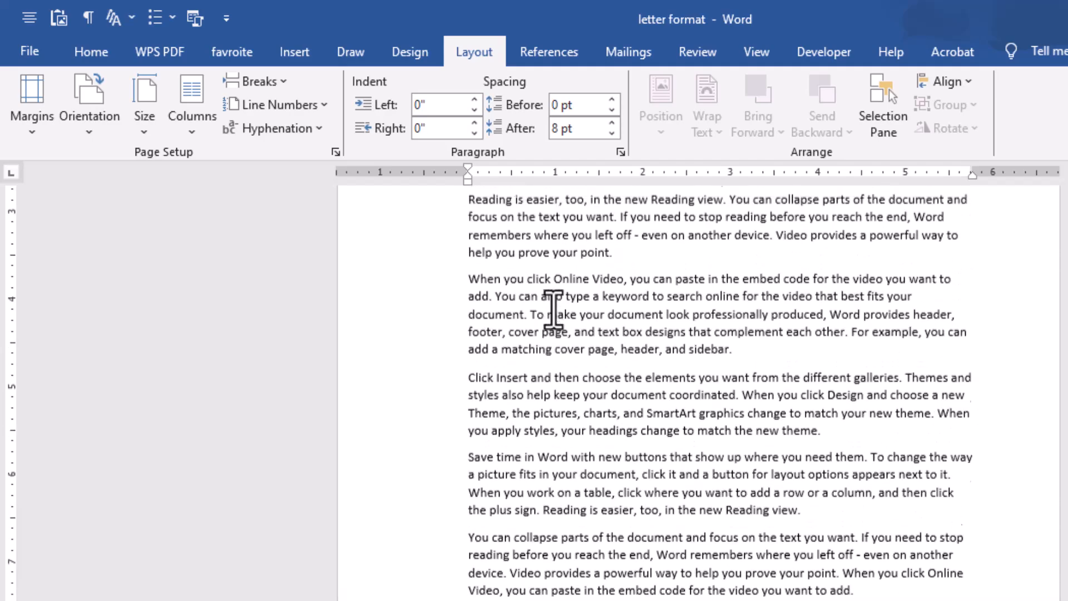
pyautogui.scroll(3, 552, 311)
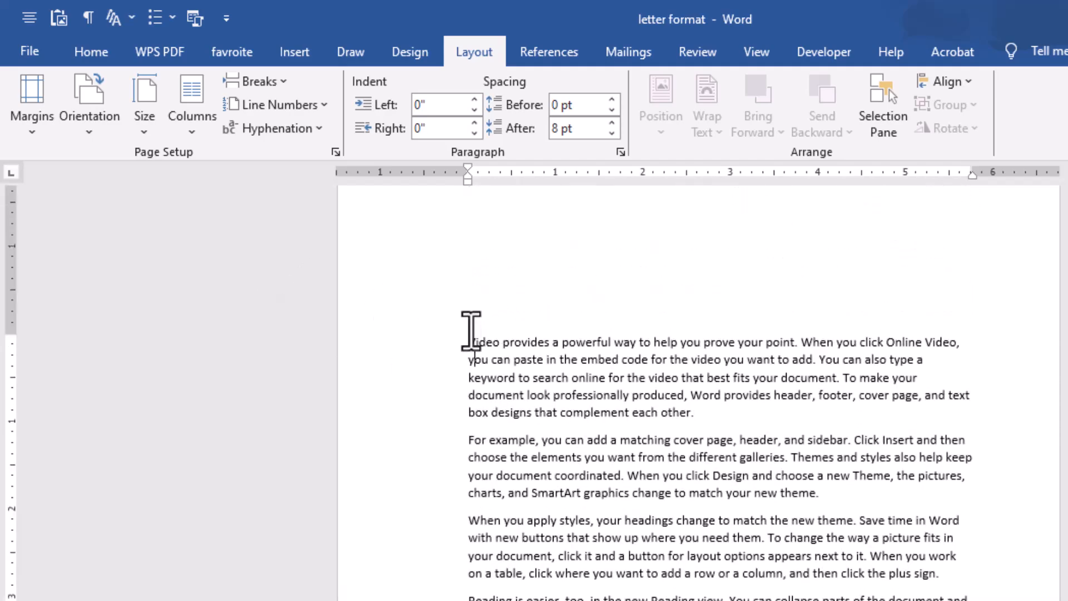
pyautogui.click(22, 118)
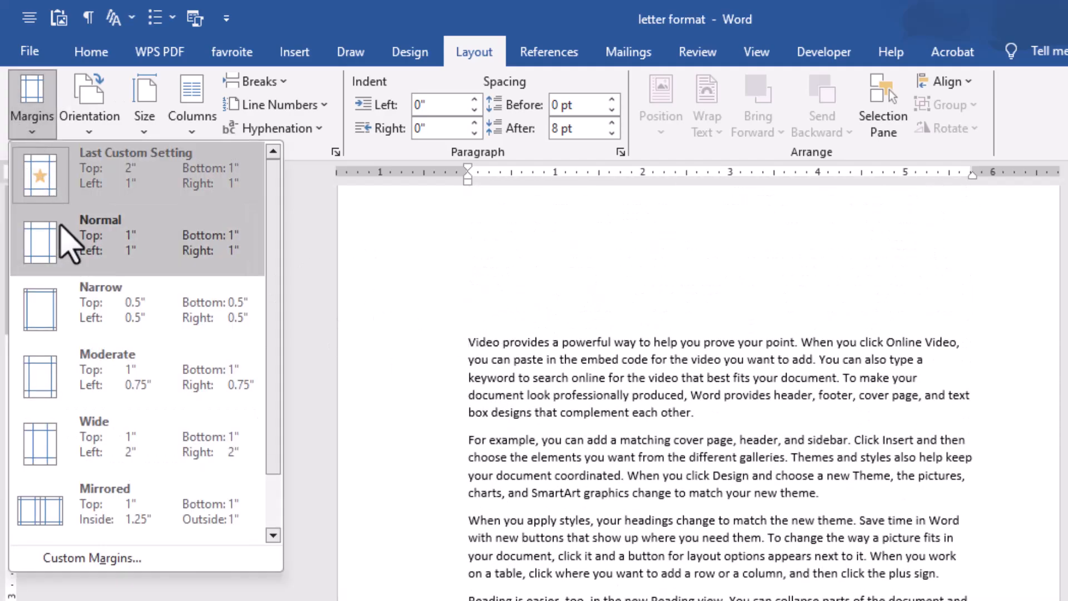
pyautogui.click(76, 256)
pyautogui.scroll(1, 487, 312)
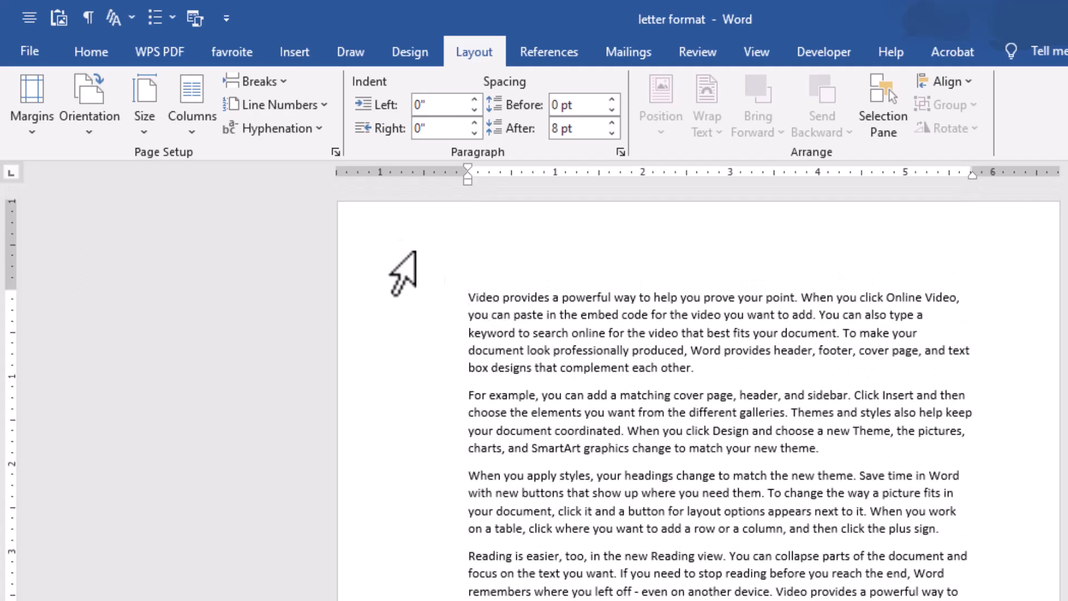
pyautogui.scroll(-10, 875, 317)
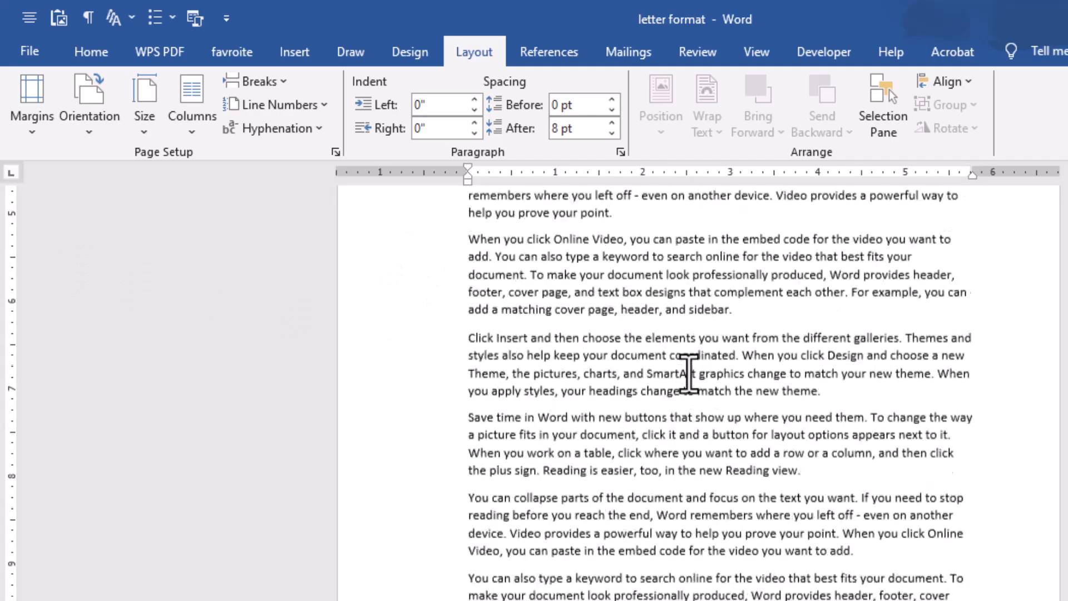
pyautogui.scroll(-10, 696, 383)
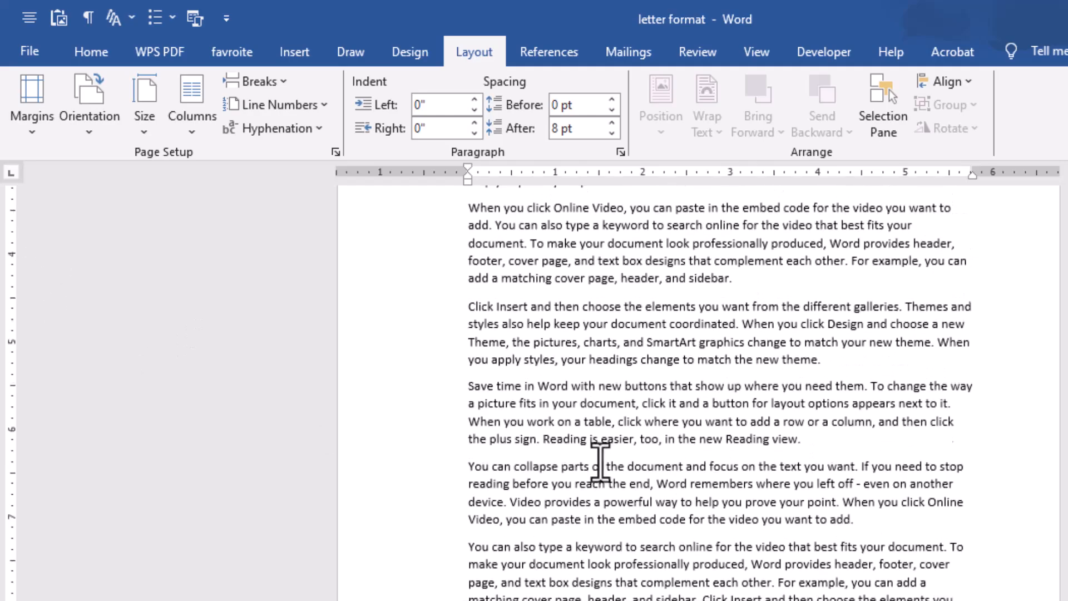
pyautogui.scroll(-10, 603, 450)
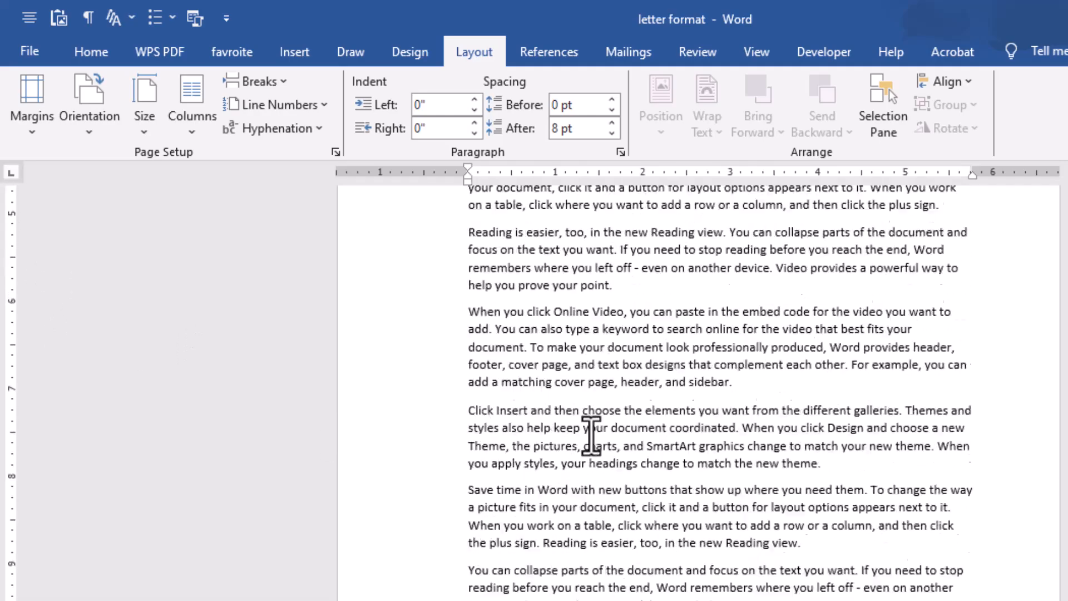
pyautogui.scroll(-1, 592, 434)
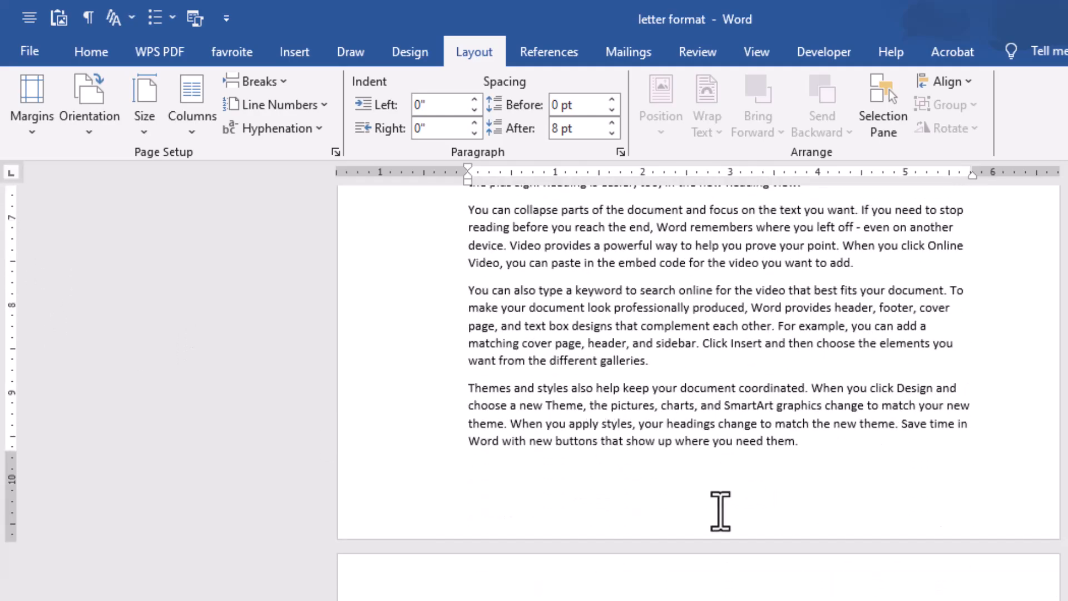
pyautogui.scroll(15, 728, 517)
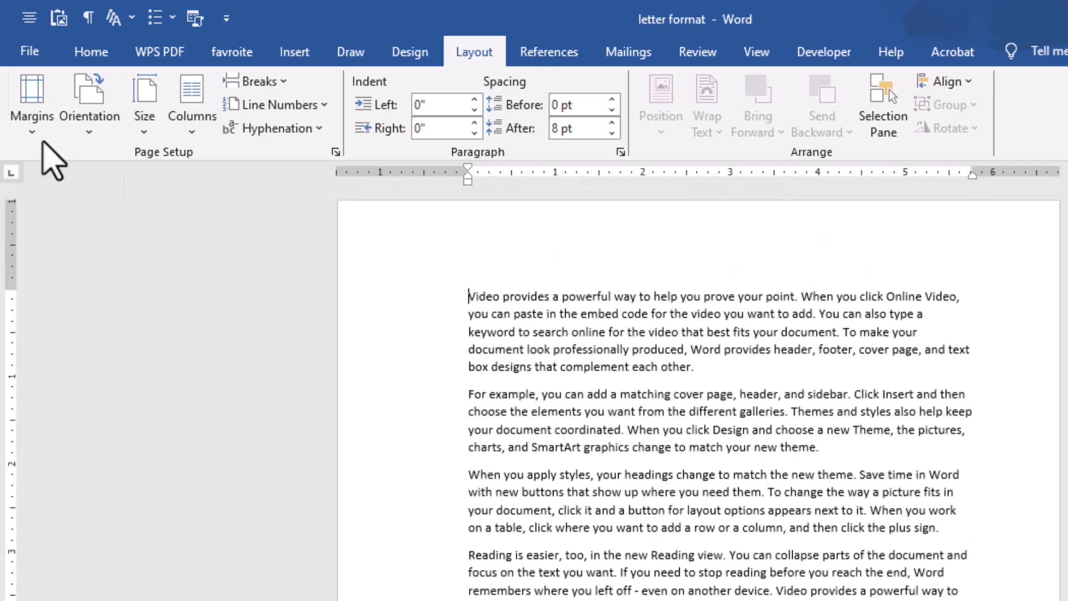
# Step: Apply the Narrow margin preset, 0.5" on all sides, and check the page layout
pyautogui.click(26, 127)
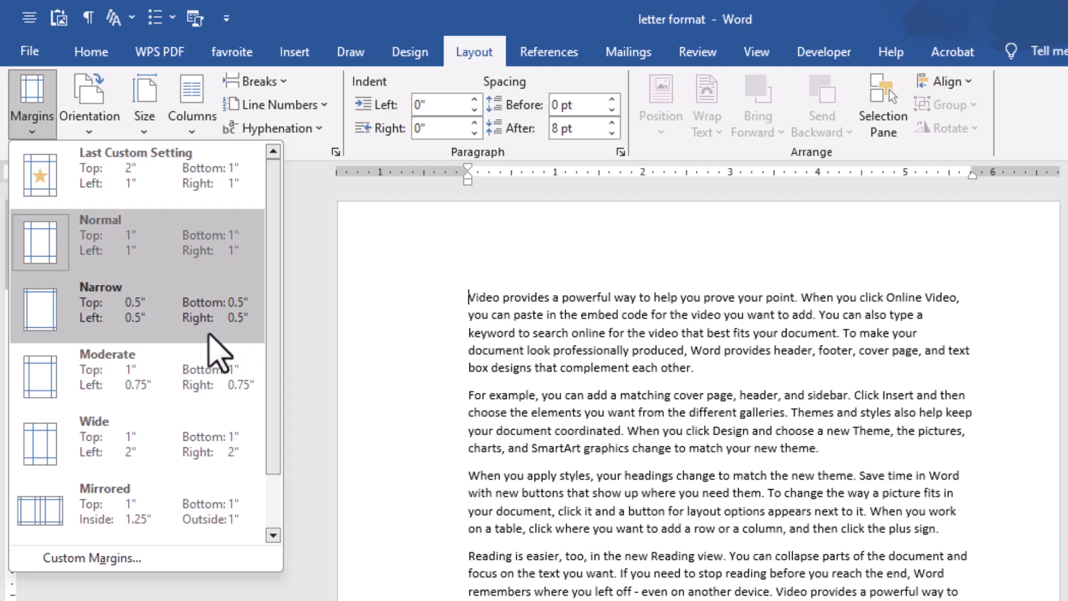
pyautogui.click(117, 315)
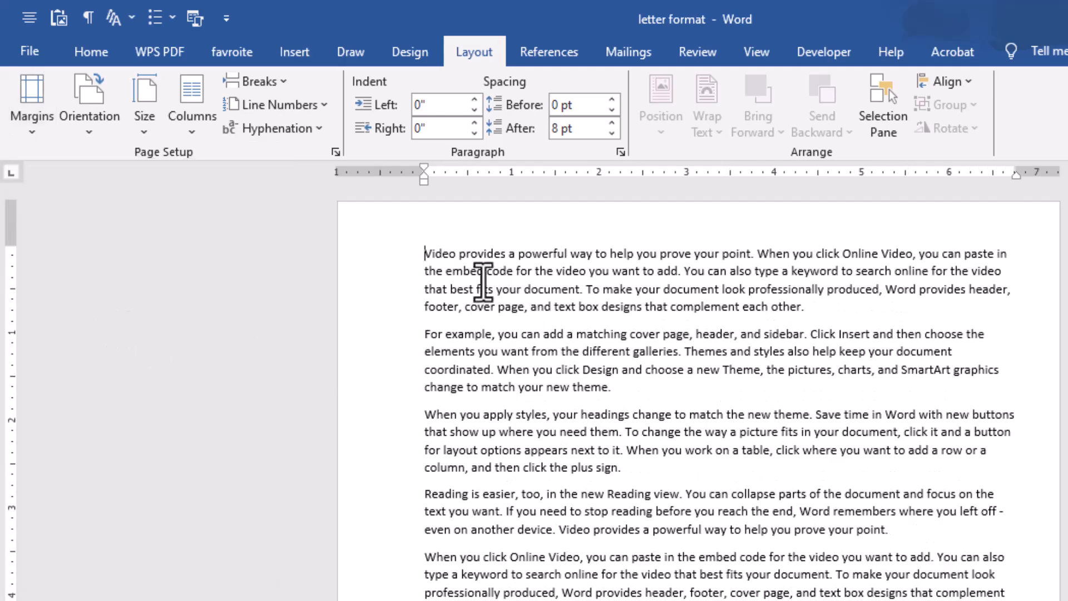
pyautogui.scroll(-15, 698, 307)
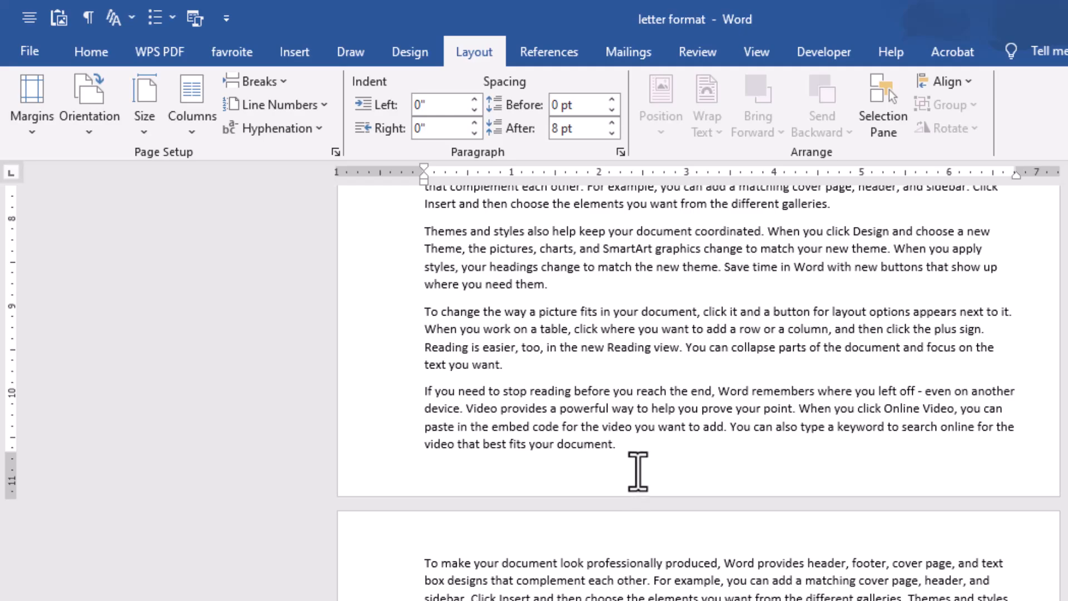
pyautogui.scroll(10, 638, 472)
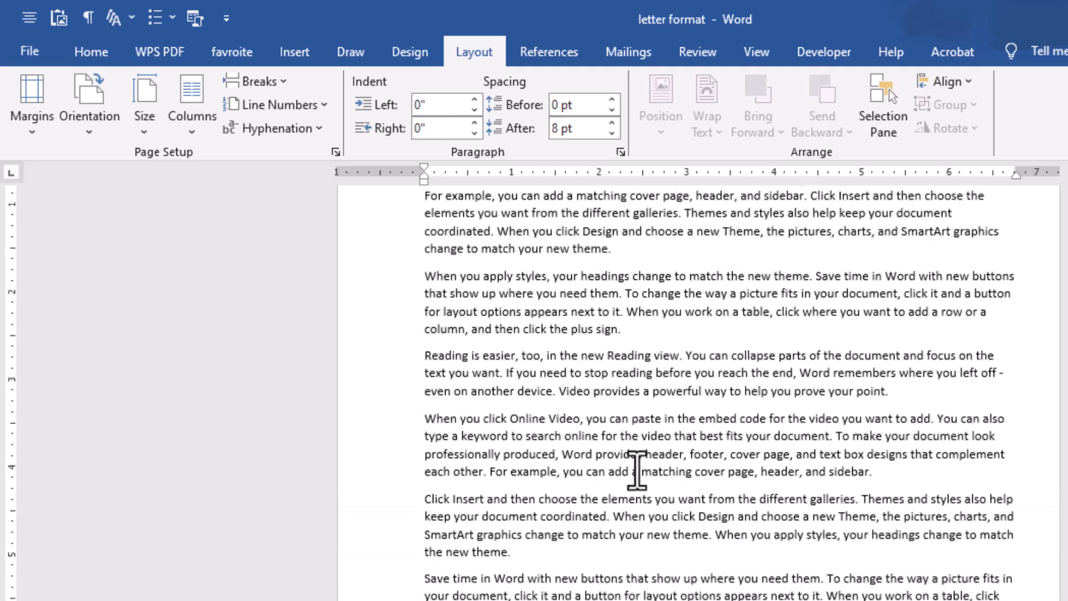
pyautogui.scroll(3, 637, 472)
# Step: Look through all the margin presets, including Mirrored and Office 2003 Default
pyautogui.click(31, 127)
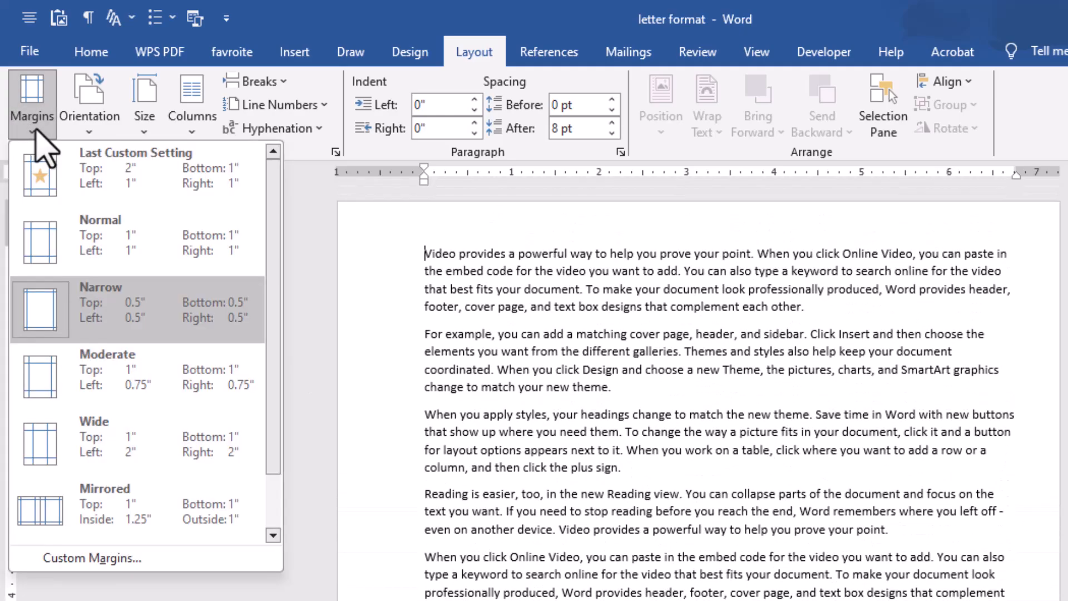
pyautogui.scroll(-1, 108, 283)
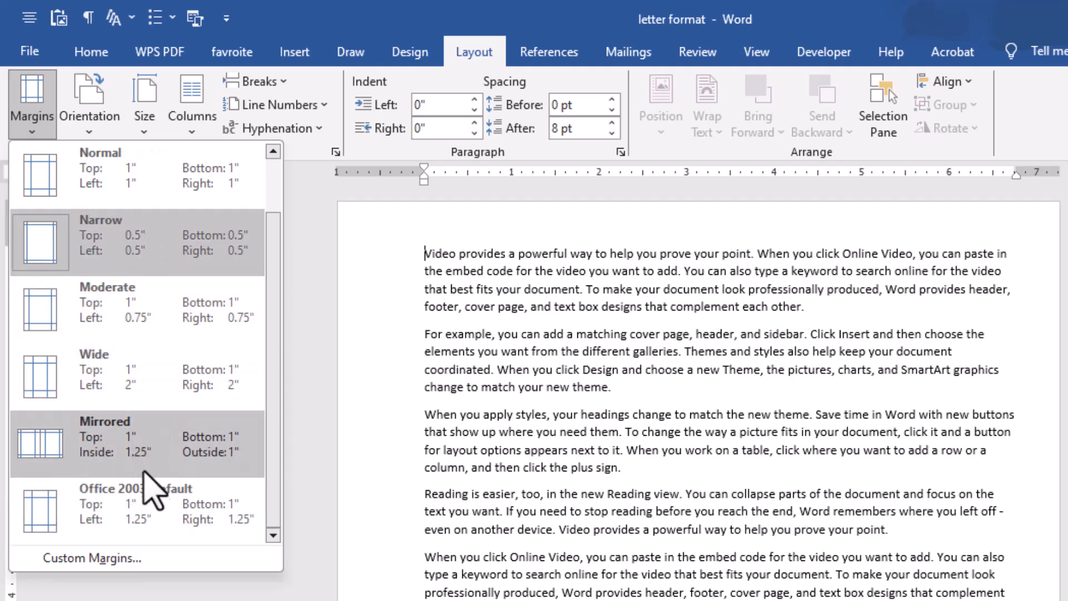
pyautogui.scroll(1, 149, 478)
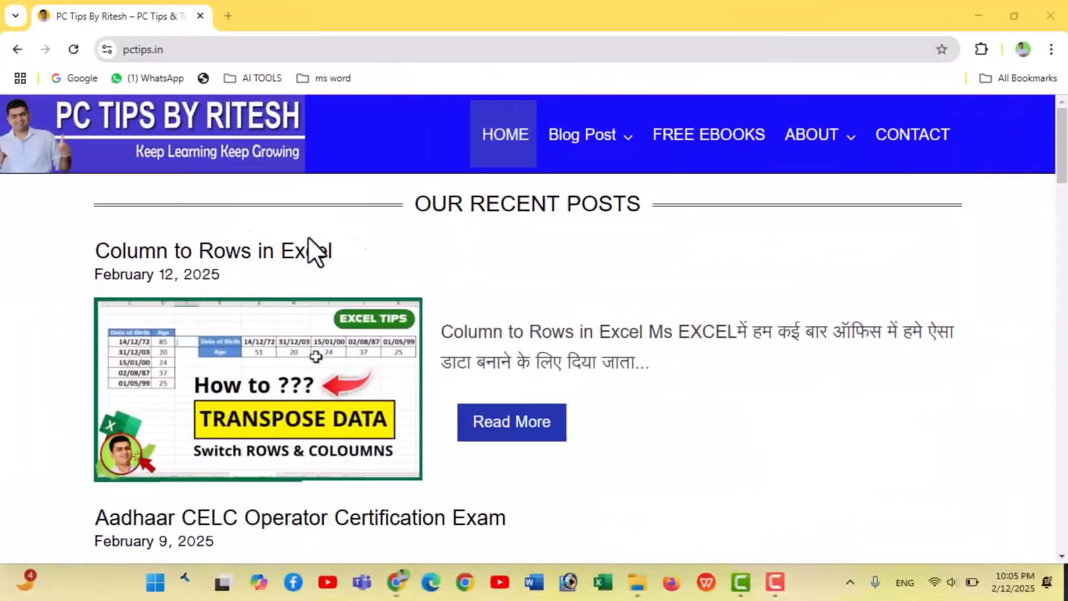
# Step: In Chrome, browse the recent posts on pctips.in and look through the downloads on its Free Ebooks page
pyautogui.scroll(-18, 342, 331)
pyautogui.scroll(20, 339, 329)
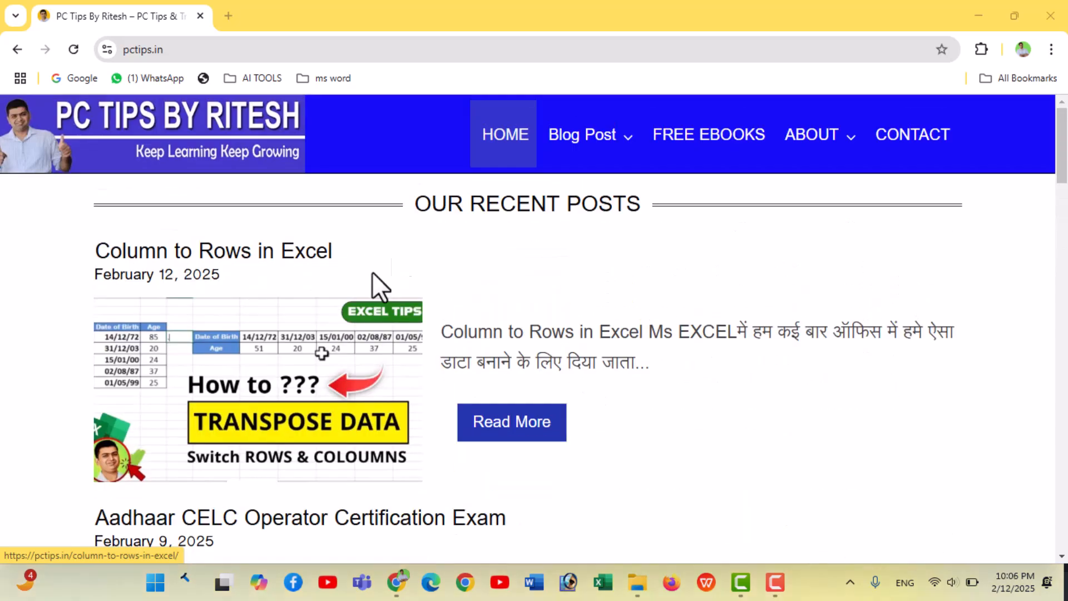
pyautogui.moveTo(595, 139)
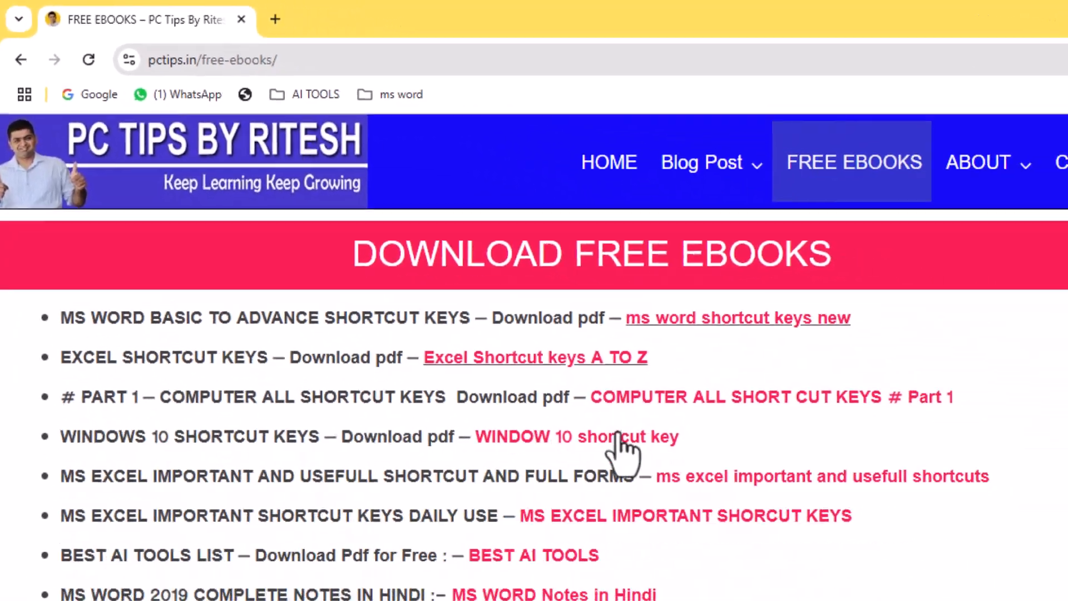
pyautogui.scroll(-3, 616, 447)
pyautogui.scroll(-2, 514, 375)
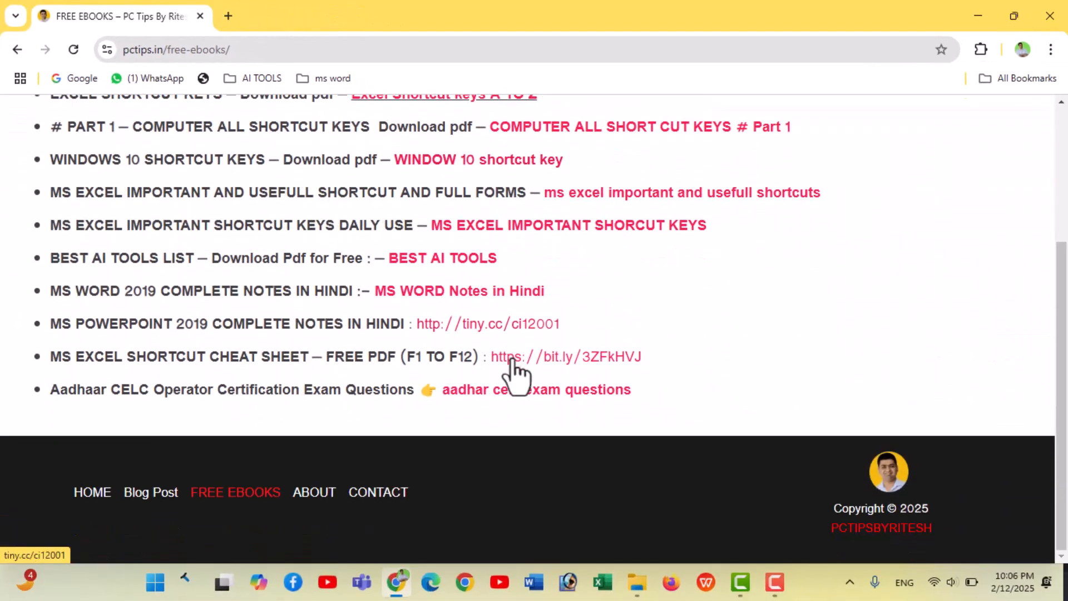
# Step: Look over the full list of PDF downloads on the Free Ebooks page
pyautogui.scroll(5, 515, 375)
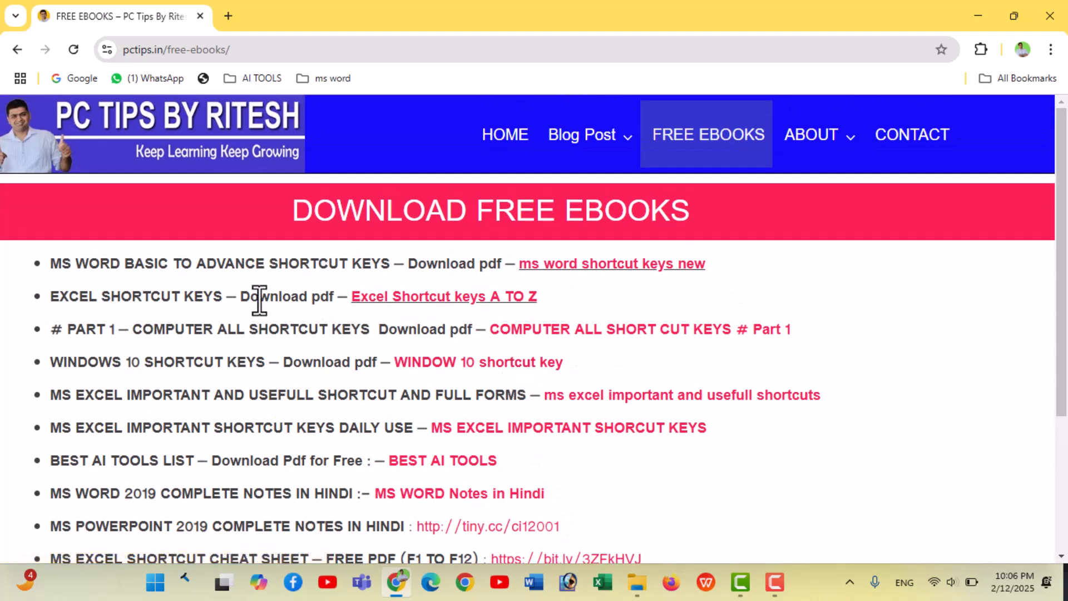
pyautogui.scroll(-4, 365, 349)
pyautogui.scroll(4, 365, 350)
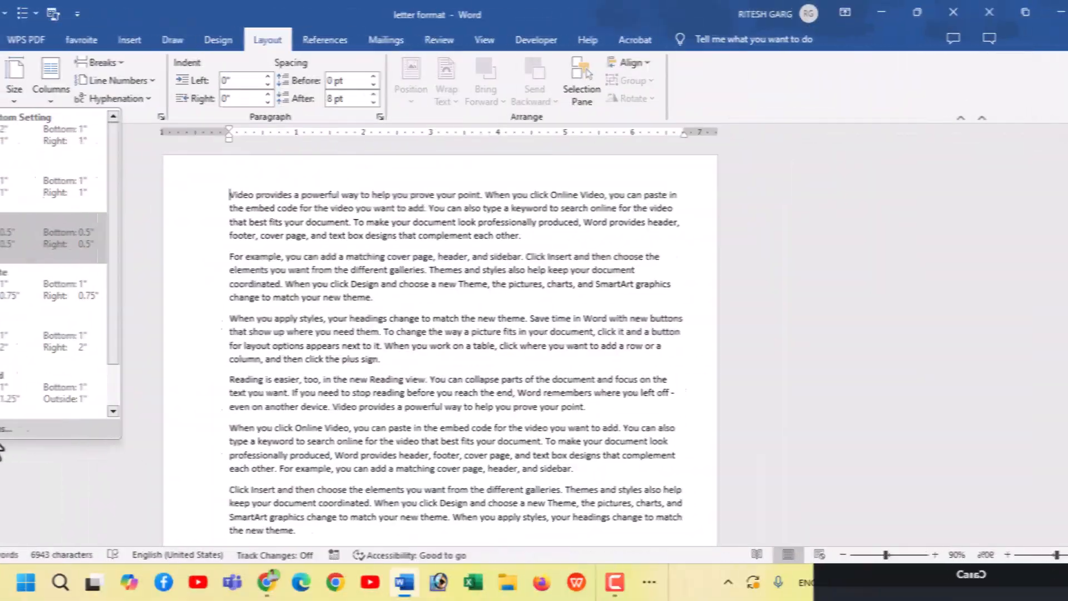
# Step: Switch to the letter format document in Word, set a custom top margin of 3" for the whole document, and check the page
pyautogui.click(7, 429)
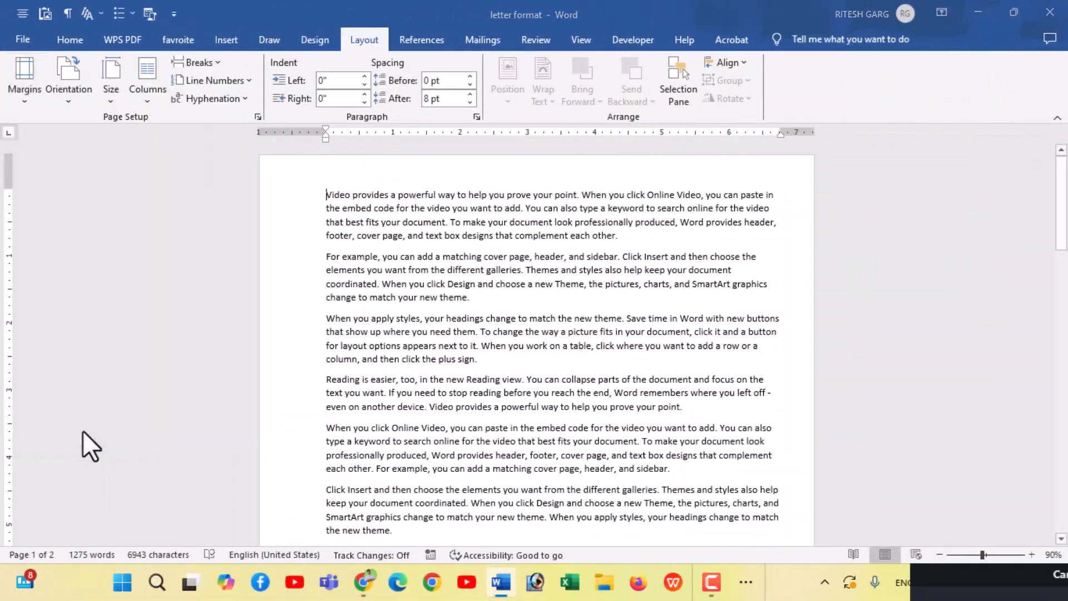
pyautogui.moveTo(685, 85); pyautogui.dragTo(633, 103)
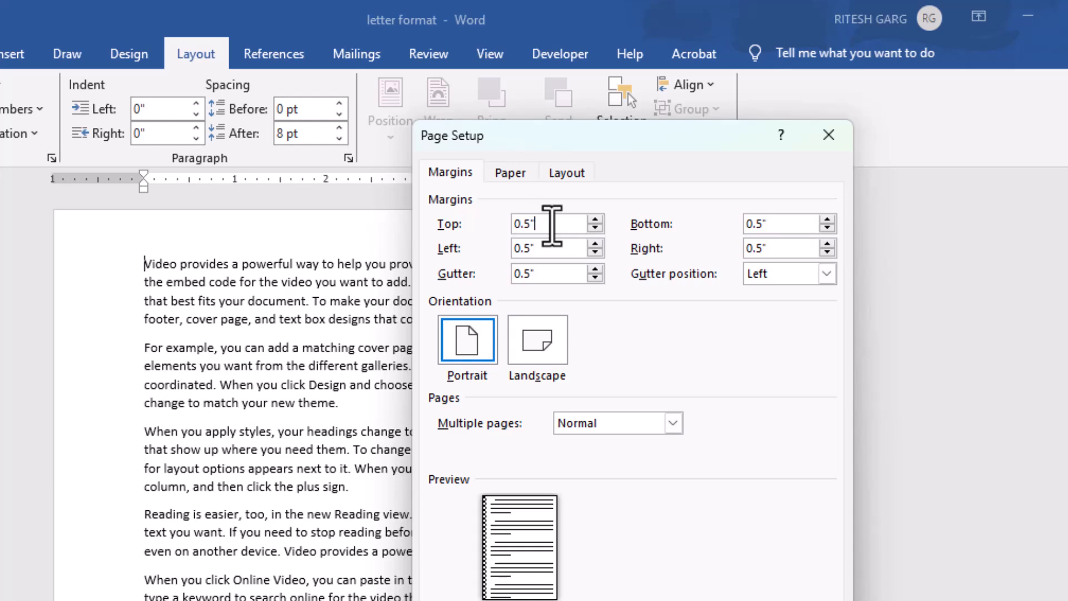
pyautogui.moveTo(551, 226); pyautogui.dragTo(497, 228)
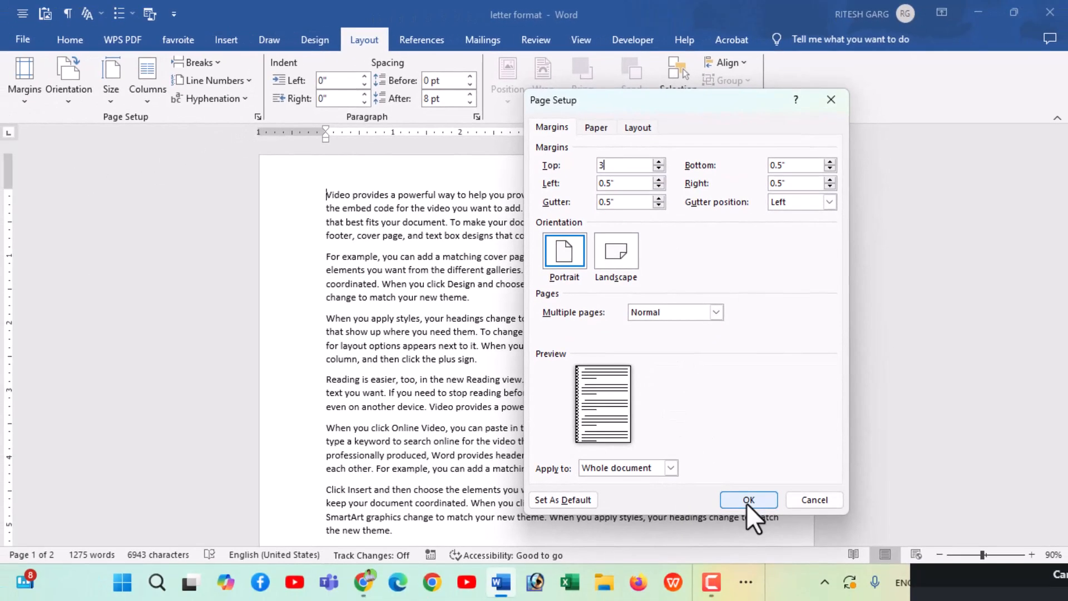
pyautogui.click(748, 500)
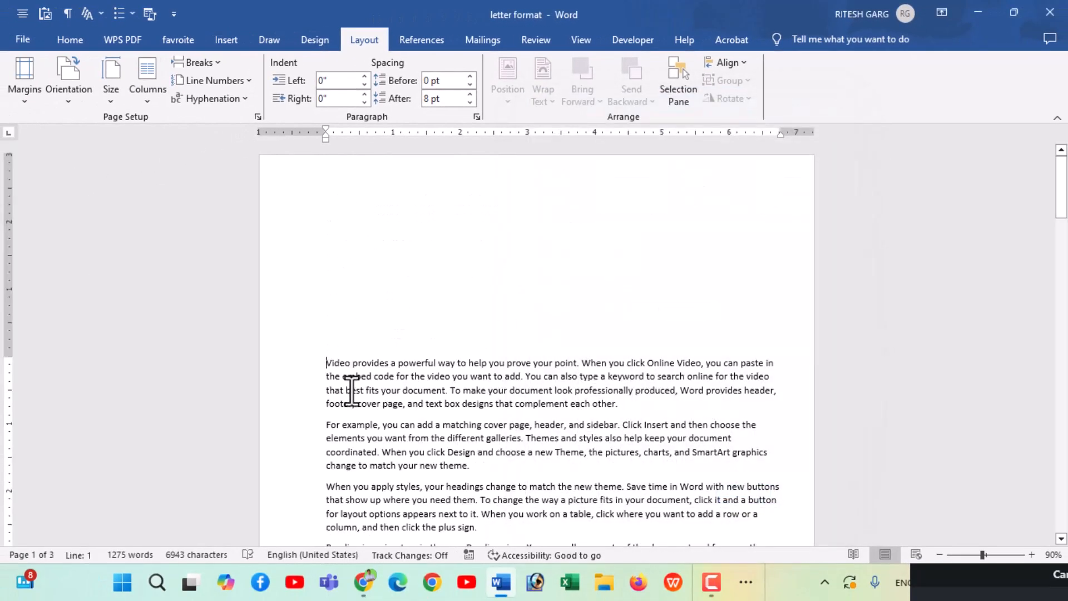
pyautogui.scroll(-3, 353, 381)
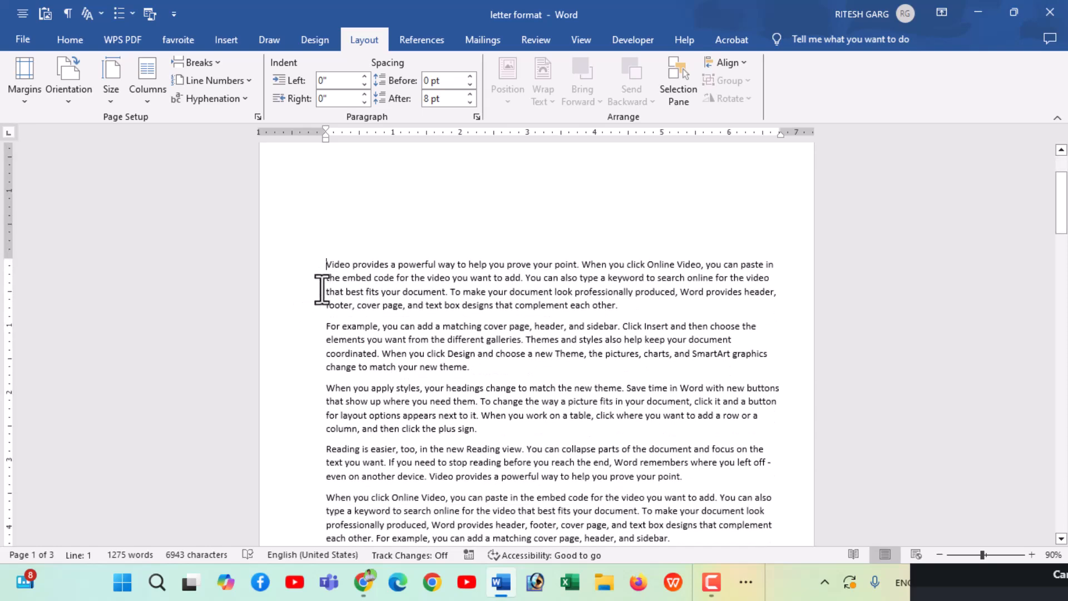
# Step: Set the gutter to 0" in the custom margins and check the text's position on the page
pyautogui.click(25, 92)
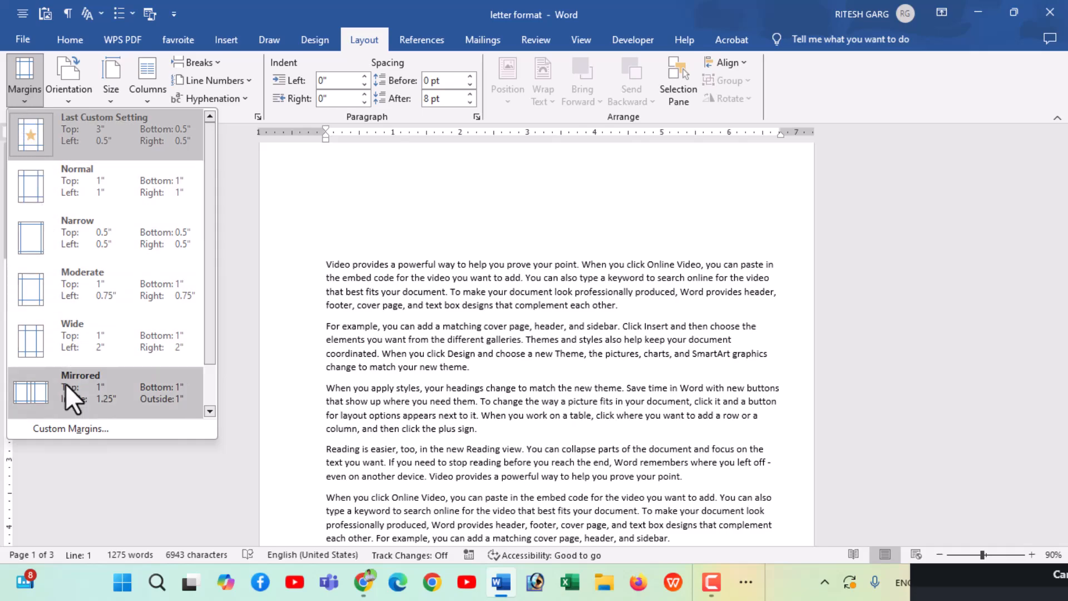
pyautogui.click(70, 428)
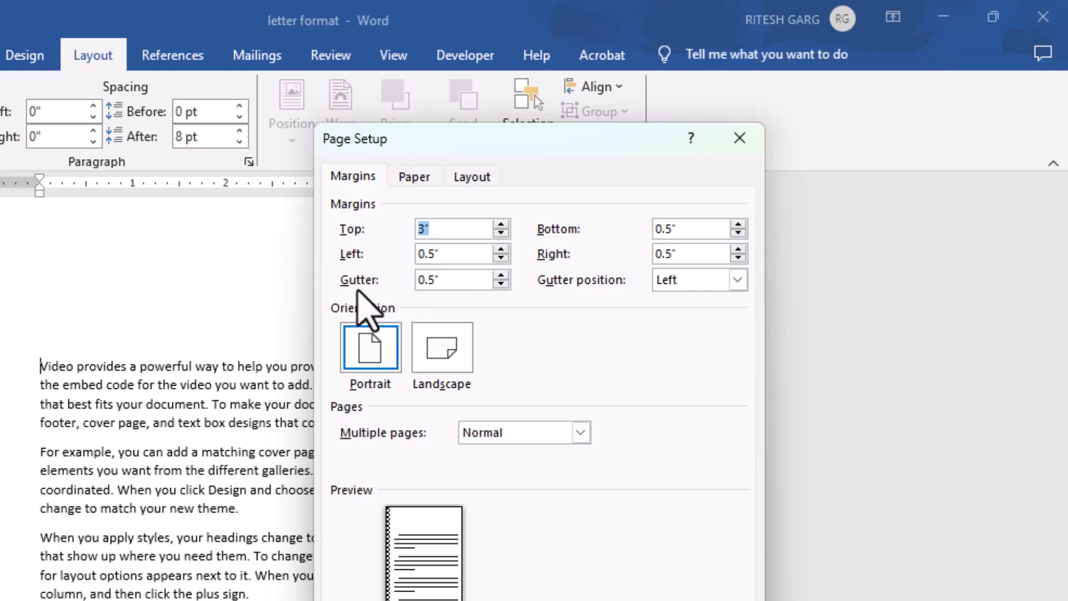
pyautogui.click(501, 284)
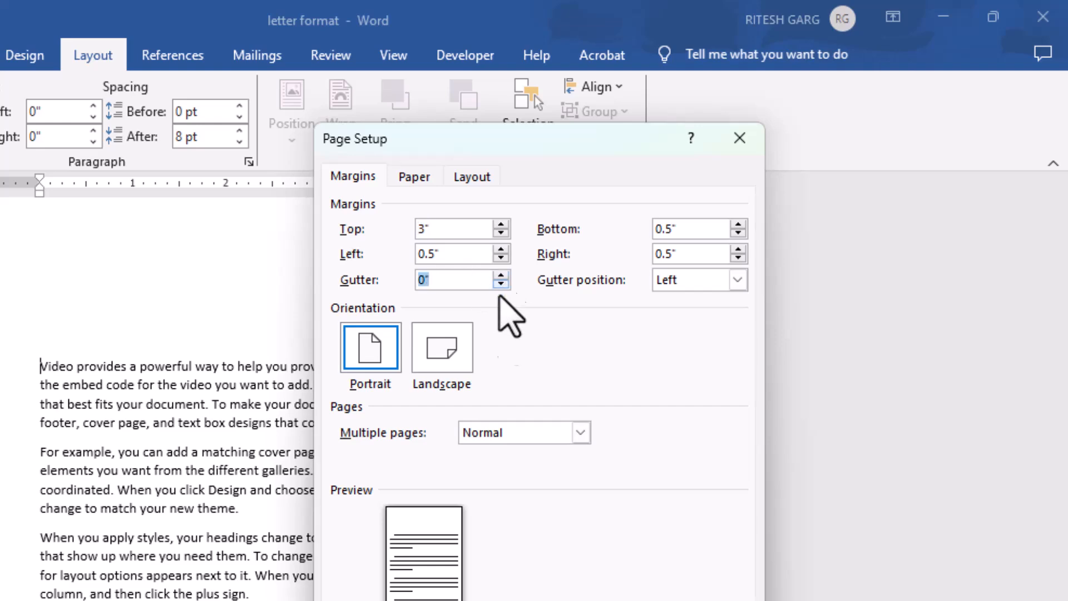
pyautogui.press('Return')
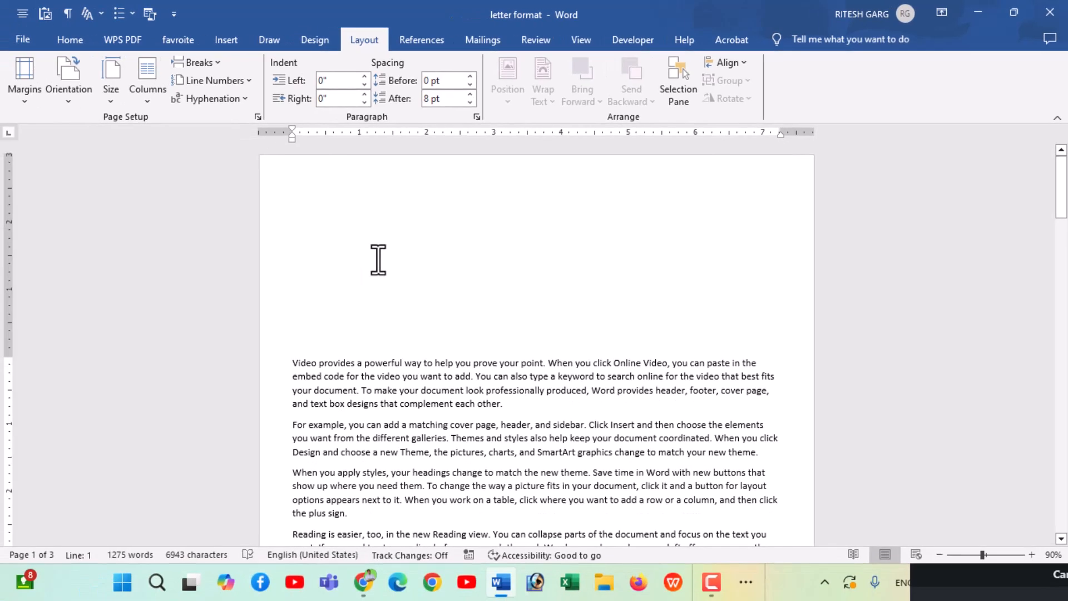
pyautogui.scroll(-1, 293, 473)
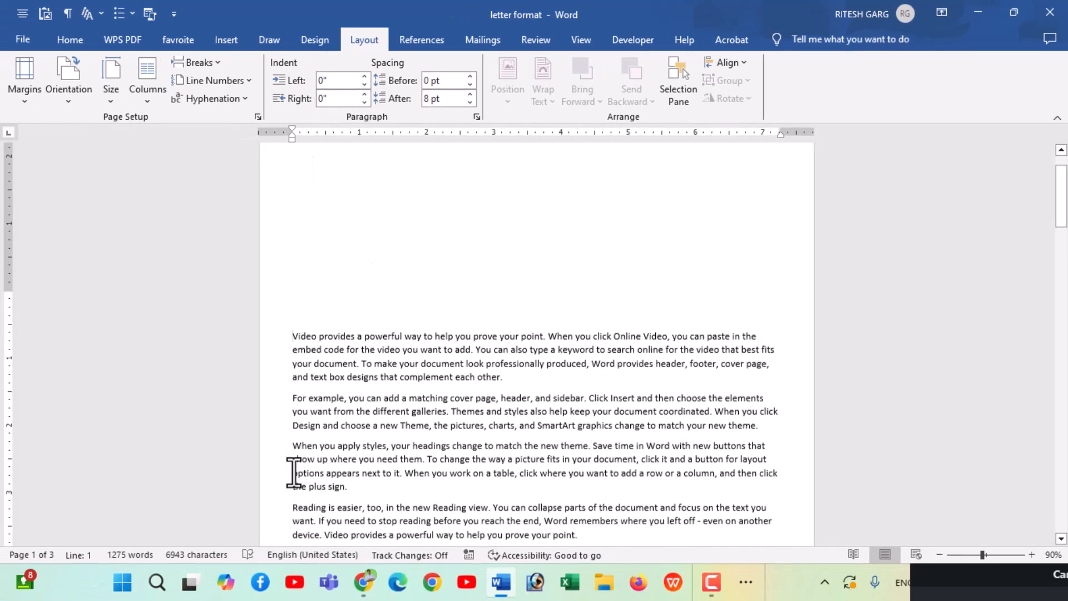
# Step: Set the gutter to 1" with the gutter position on the left for the whole document
pyautogui.scroll(-1, 293, 473)
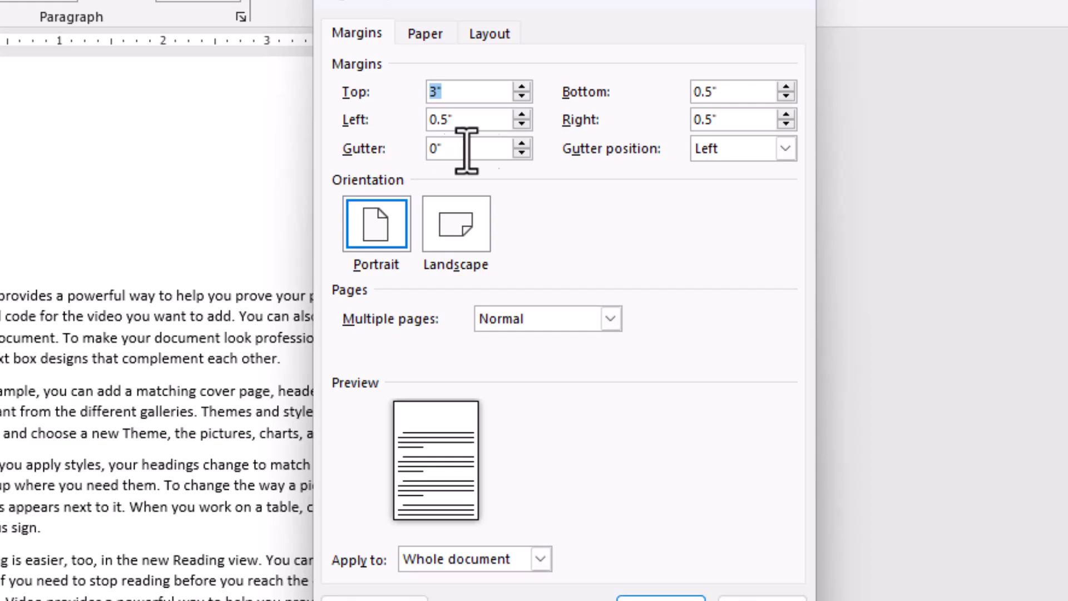
pyautogui.click(518, 146)
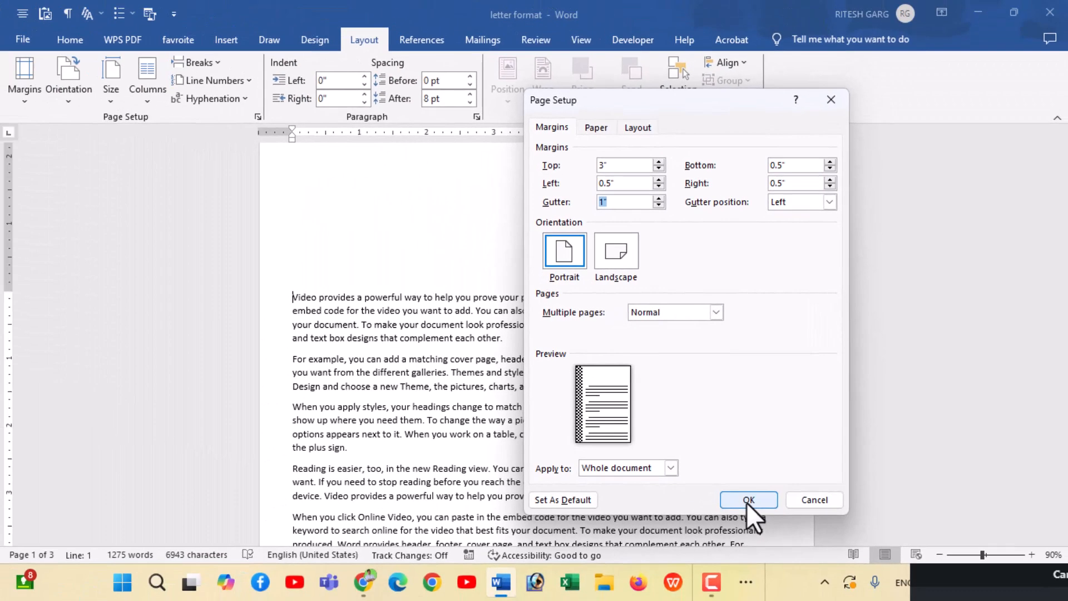
pyautogui.click(748, 500)
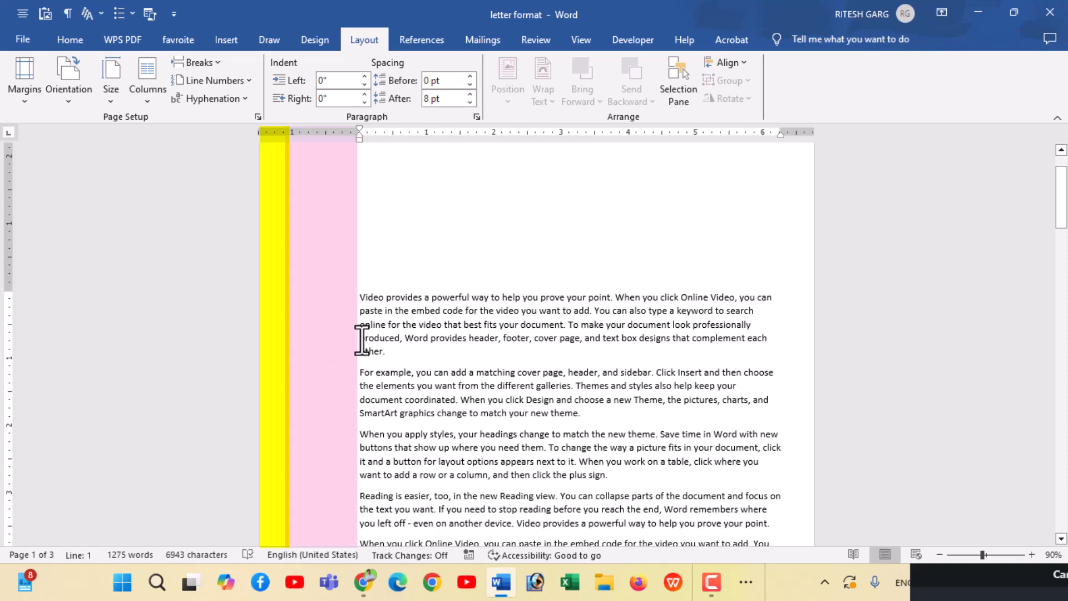
# Step: Examine the Gutter position and Apply to choices in Page Setup, and close it without applying anything
pyautogui.click(27, 95)
pyautogui.click(56, 439)
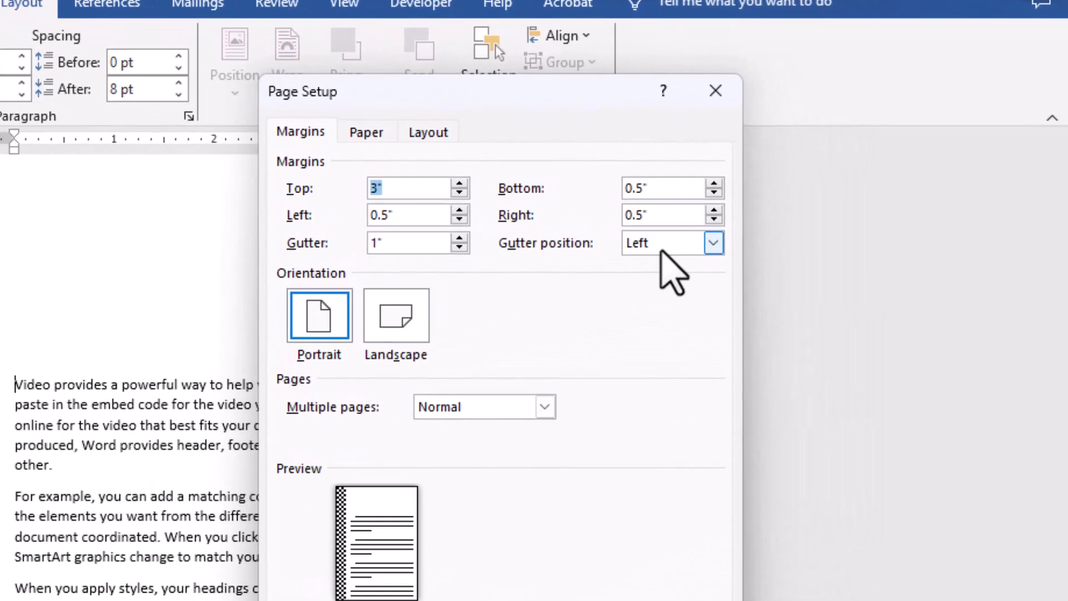
pyautogui.click(662, 250)
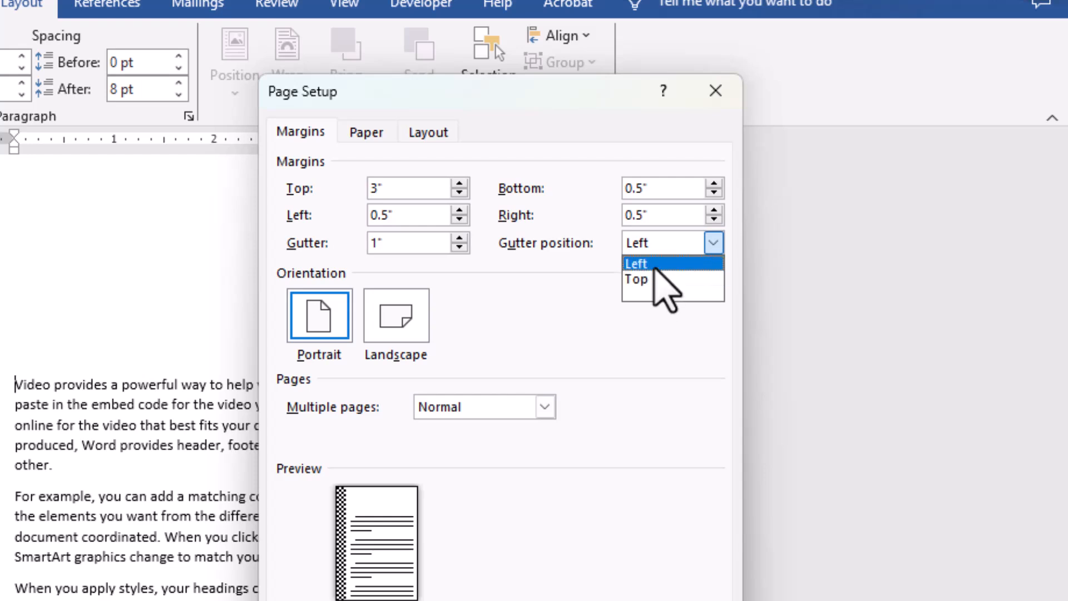
pyautogui.click(654, 264)
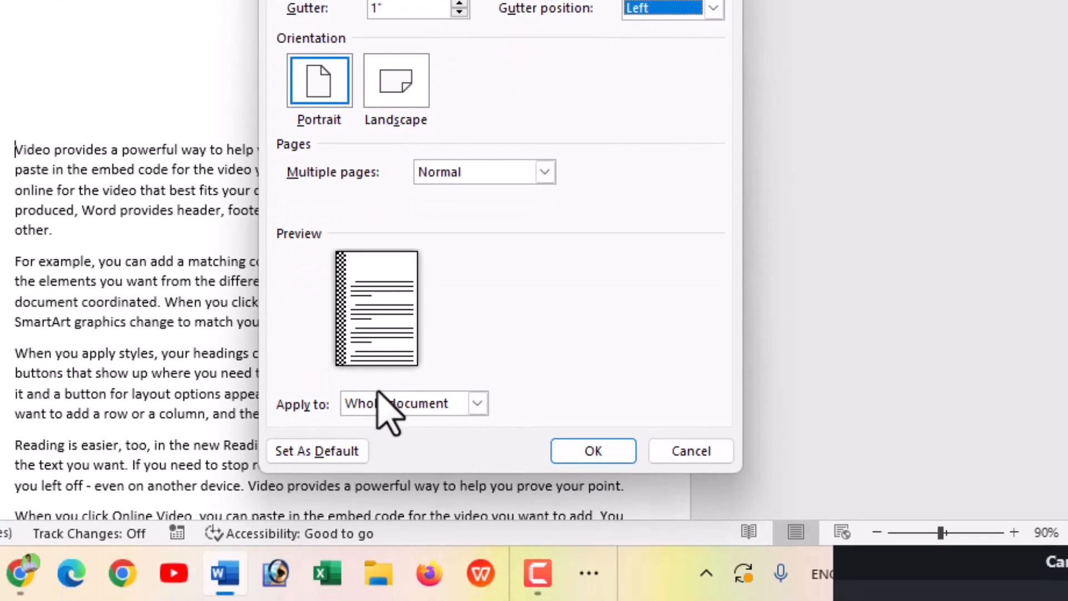
pyautogui.click(384, 408)
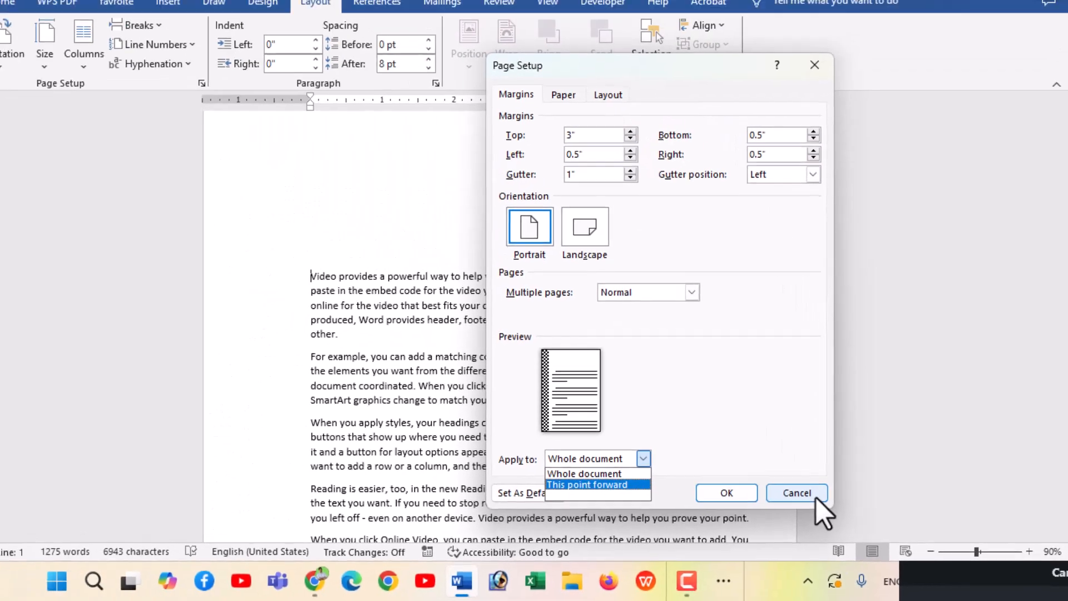
pyautogui.click(690, 450)
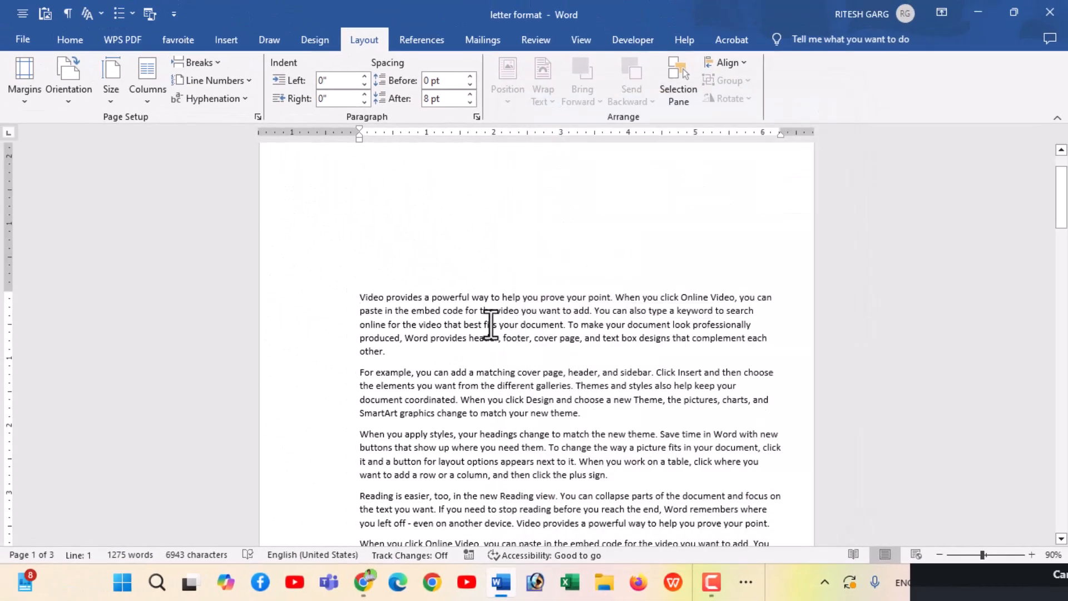
# Step: Zoom out to show all pages and set the custom top margin to 1" for the whole document
pyautogui.scroll(-5, 489, 320)
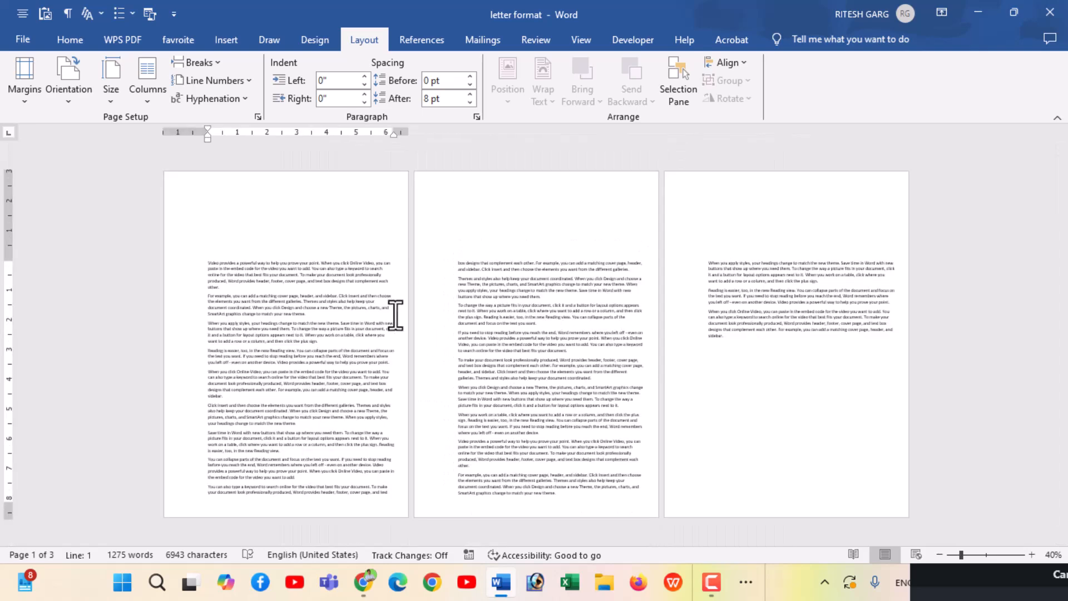
pyautogui.click(25, 97)
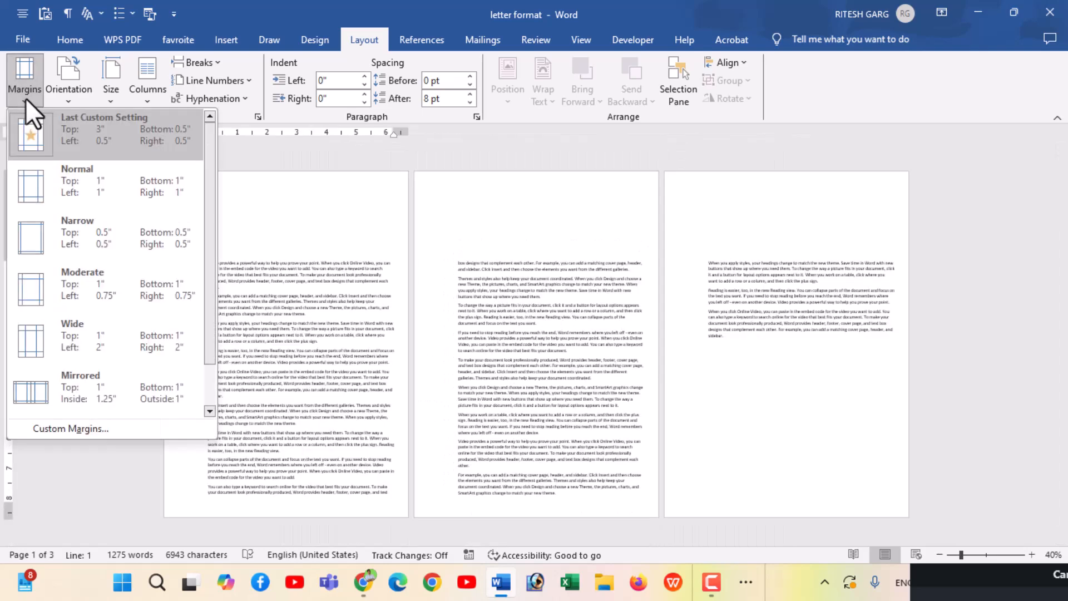
pyautogui.click(73, 428)
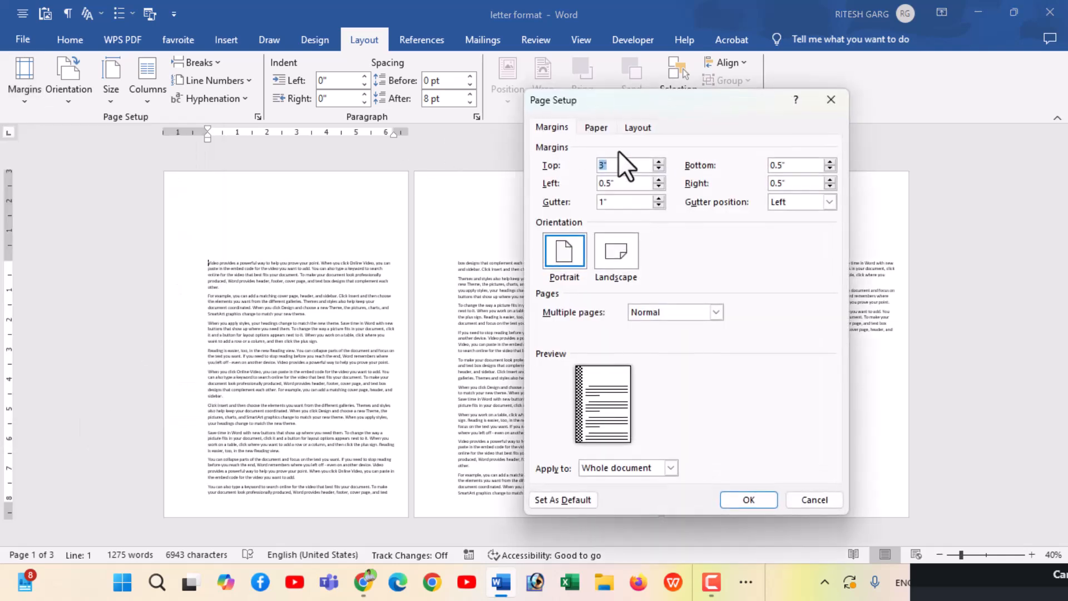
pyautogui.click(618, 165)
pyautogui.click(777, 498)
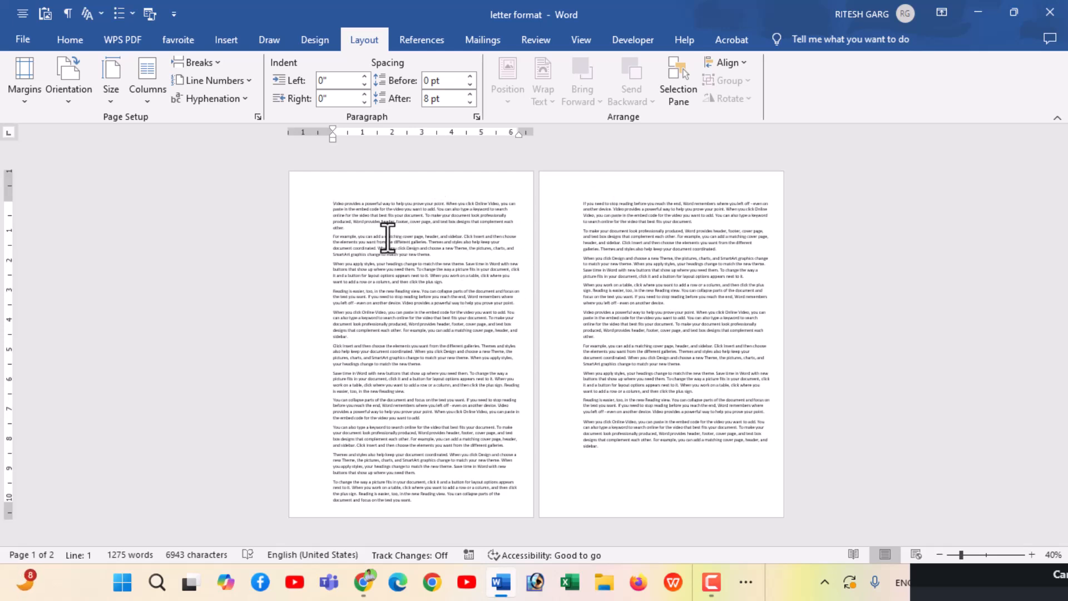
# Step: Place the cursor at the end of the first page's text and set a 2" top margin applied to This point forward
pyautogui.click(626, 230)
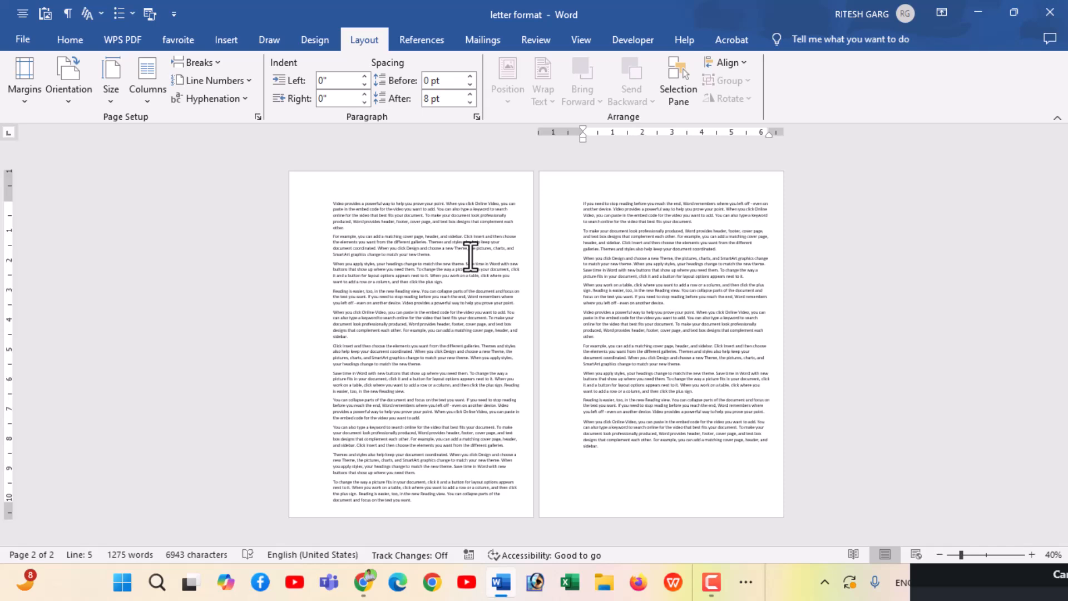
pyautogui.click(421, 503)
pyautogui.scroll(1, 421, 504)
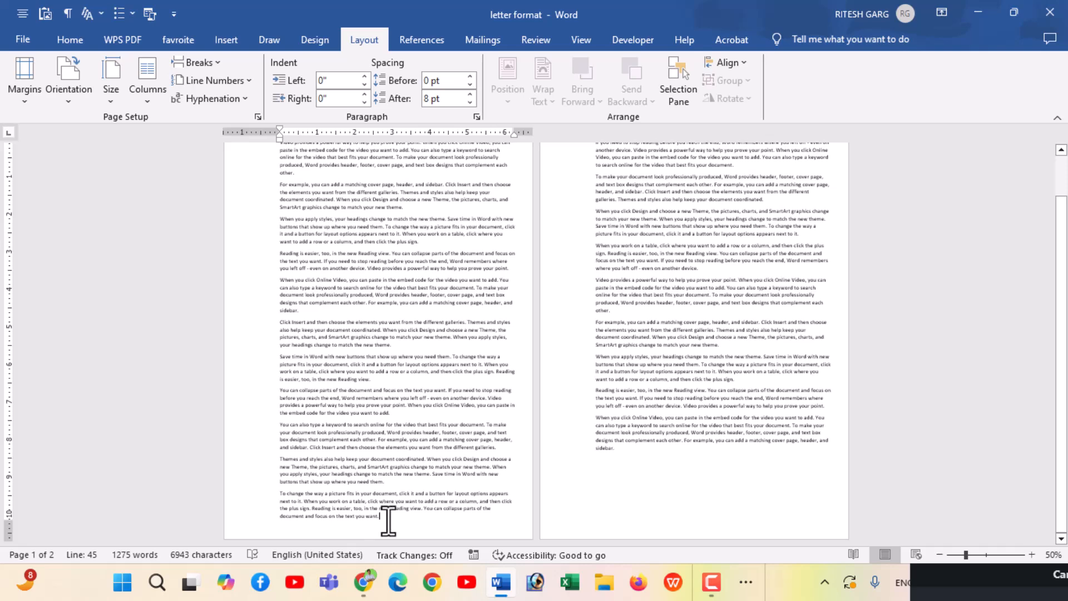
pyautogui.click(24, 95)
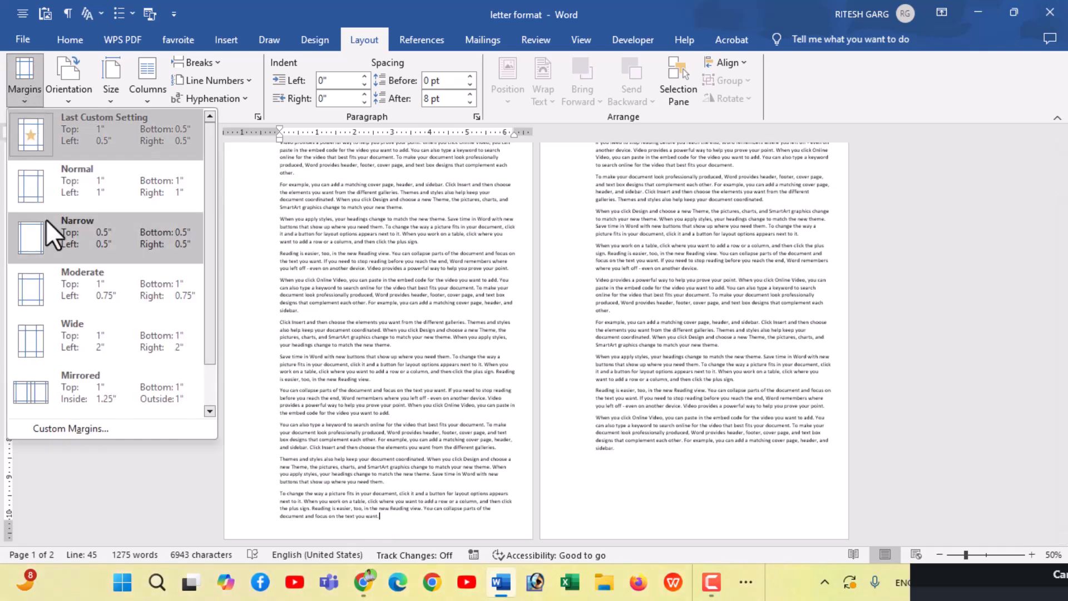
pyautogui.click(95, 425)
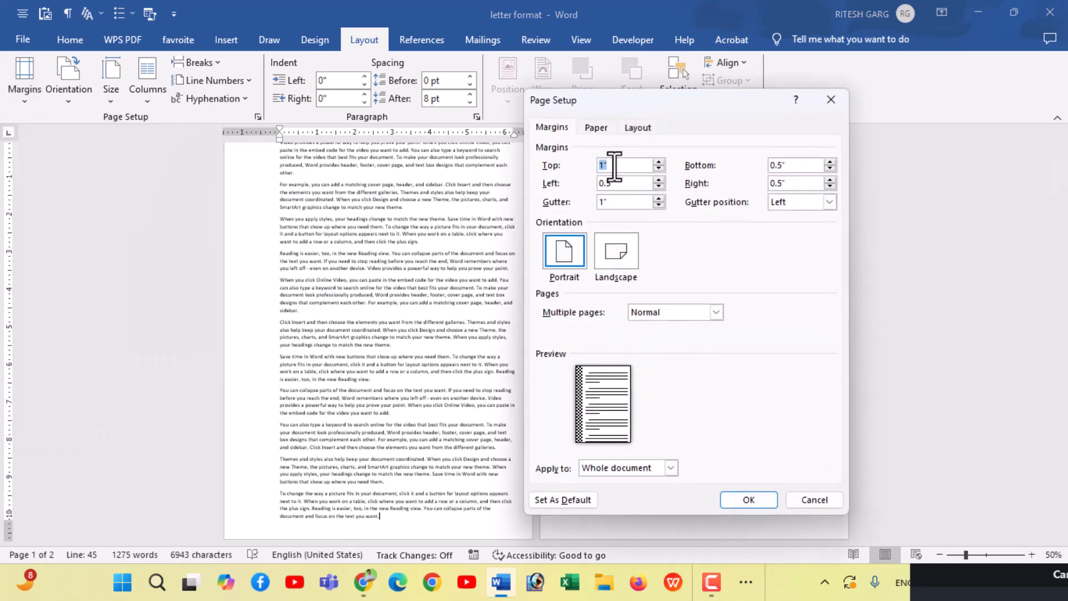
pyautogui.moveTo(620, 165); pyautogui.dragTo(591, 165)
pyautogui.click(612, 470)
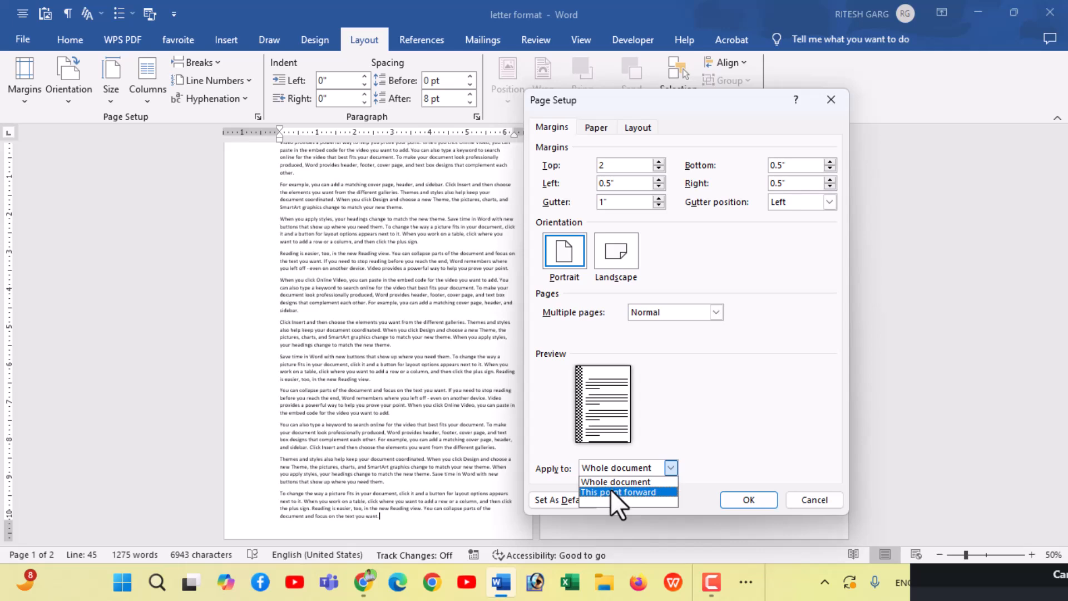
pyautogui.click(610, 491)
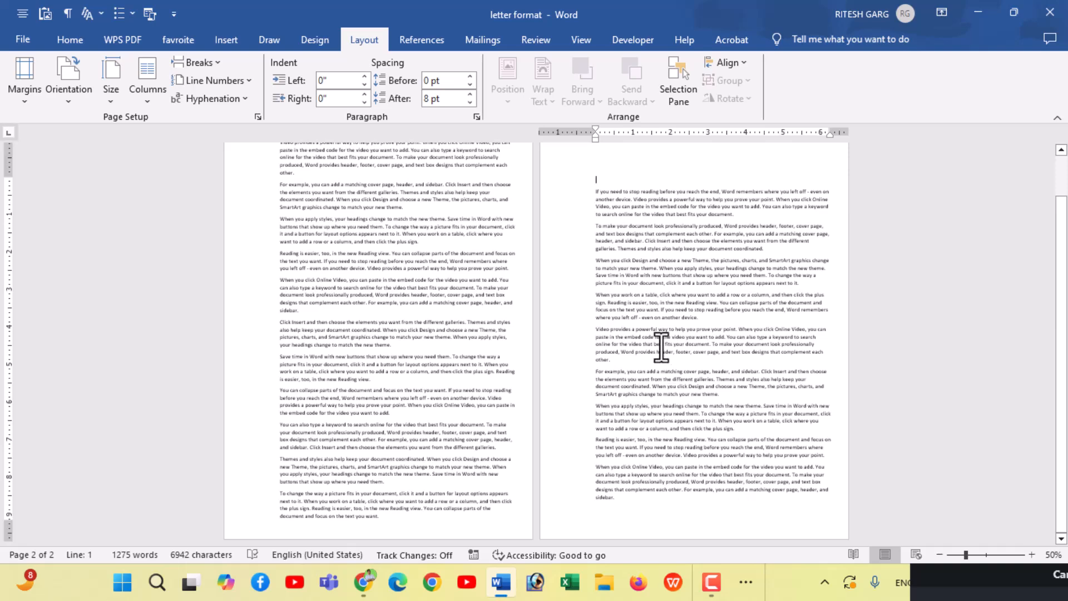
# Step: Compare the top margins of the two pages and check the last custom setting among the margin presets
pyautogui.scroll(-3, 656, 341)
pyautogui.scroll(4, 565, 269)
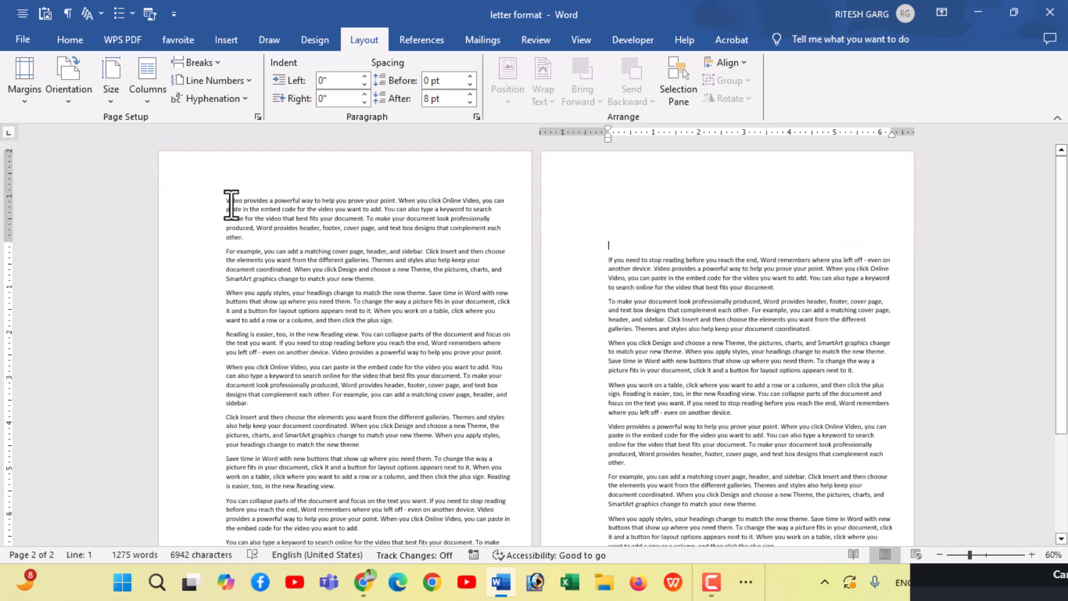
pyautogui.click(18, 104)
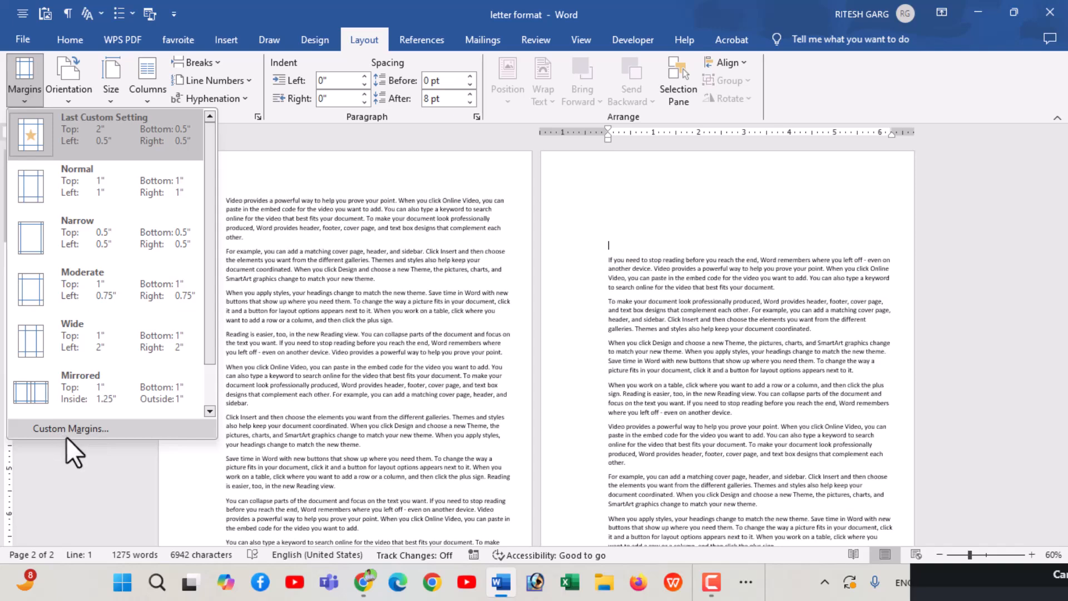
pyautogui.click(312, 325)
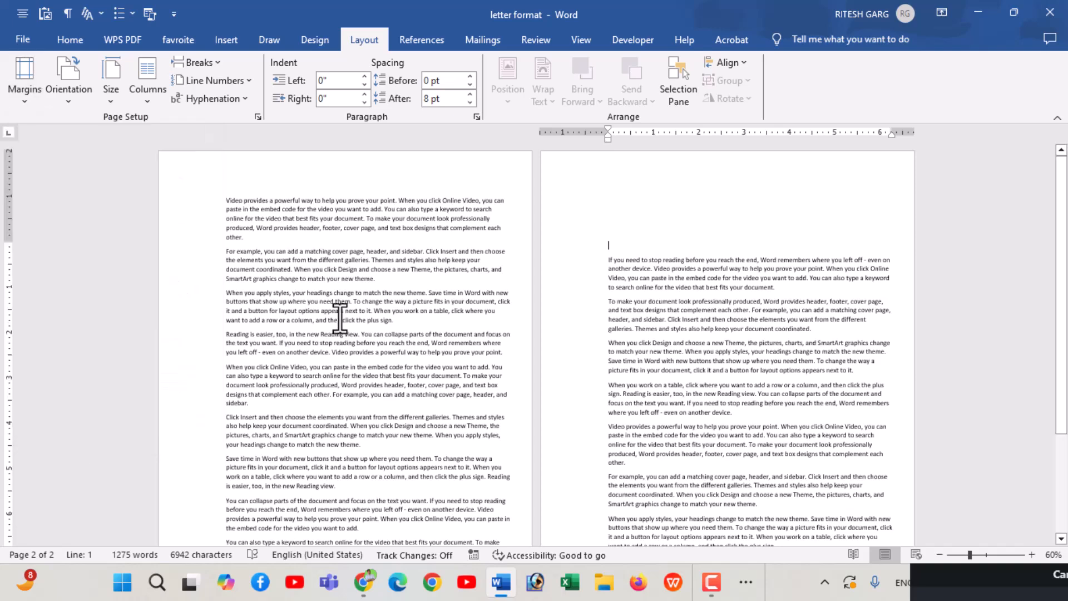